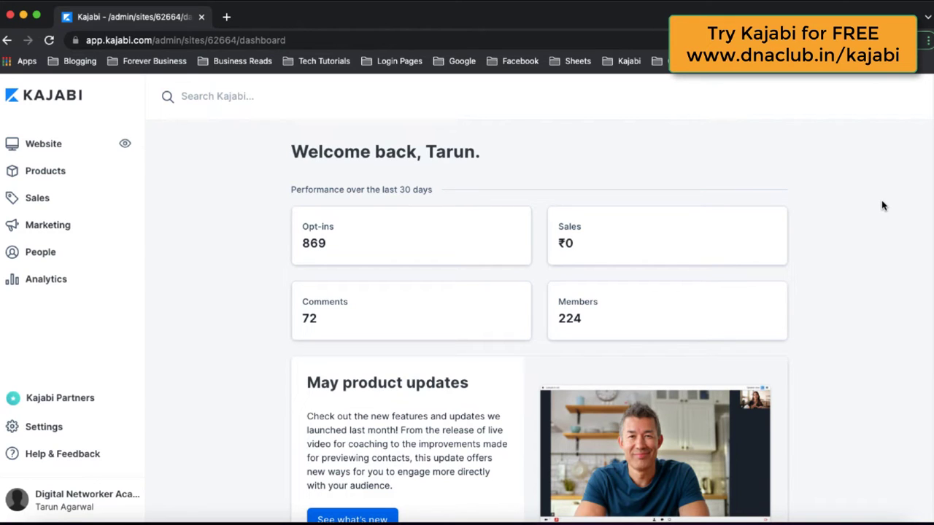
Step: Go to Marketing > Events to list existing events such as Quora Marketing Event - 17 Apr 22
click(64, 228)
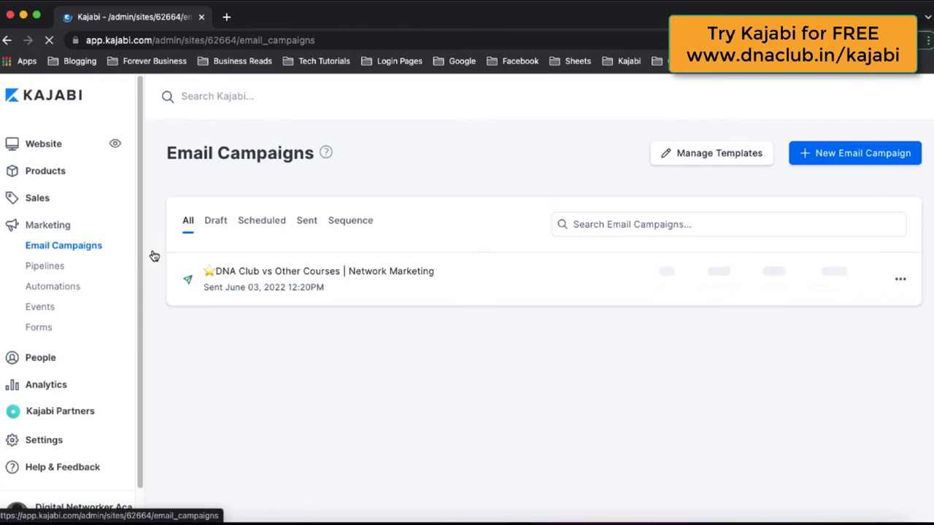
click(45, 312)
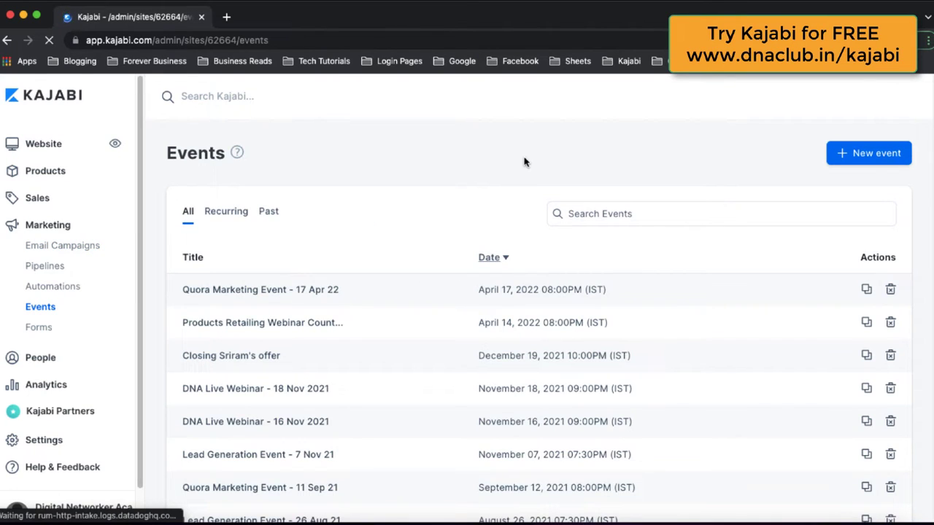
Step: Start a new event titled 'Network Marketing Training'
click(881, 154)
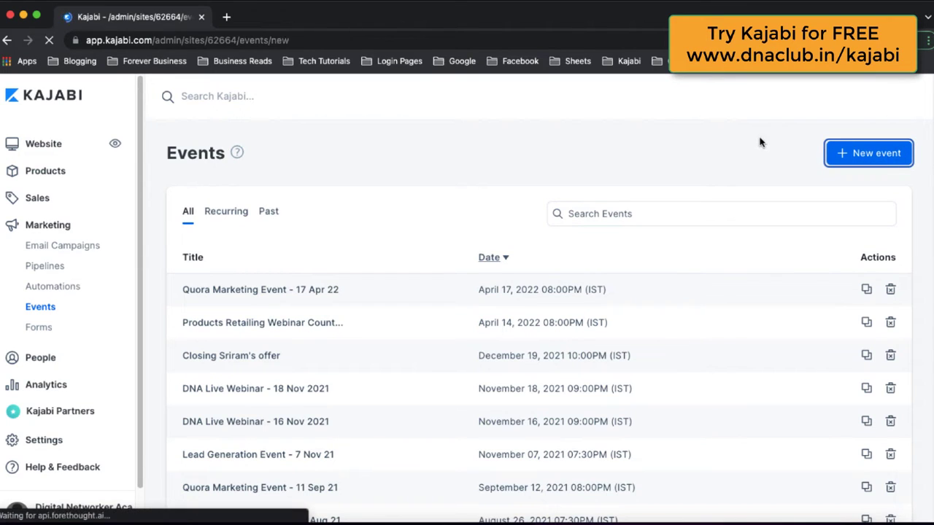
click(439, 236)
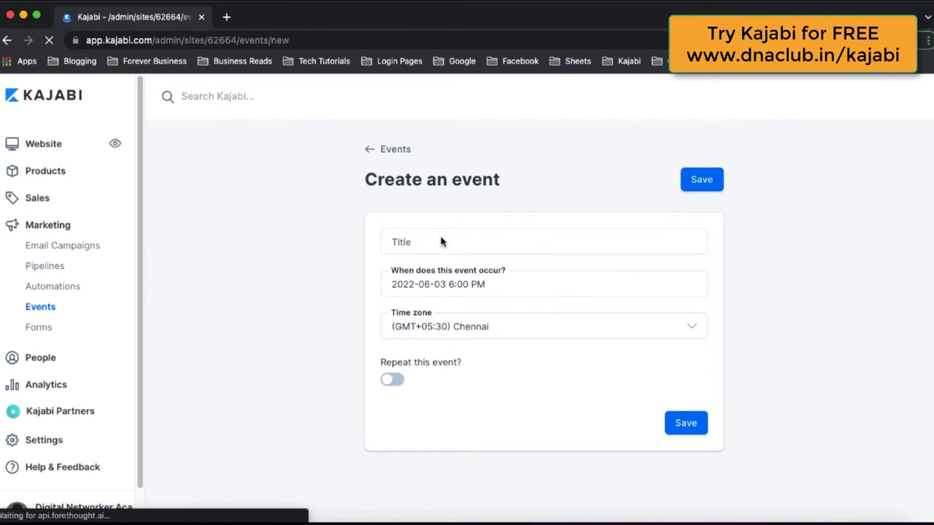
click(410, 250)
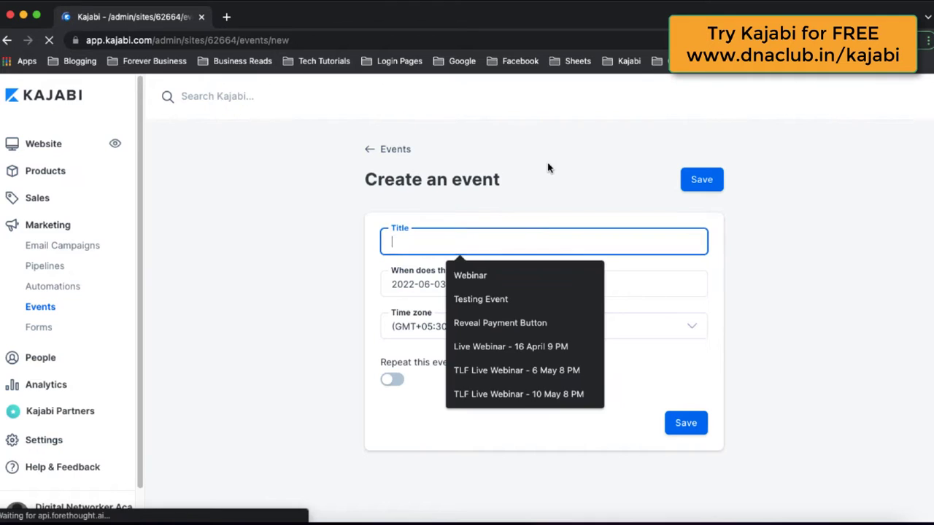
click(426, 244)
text(Network Marketing Training by Tarun)
click(548, 275)
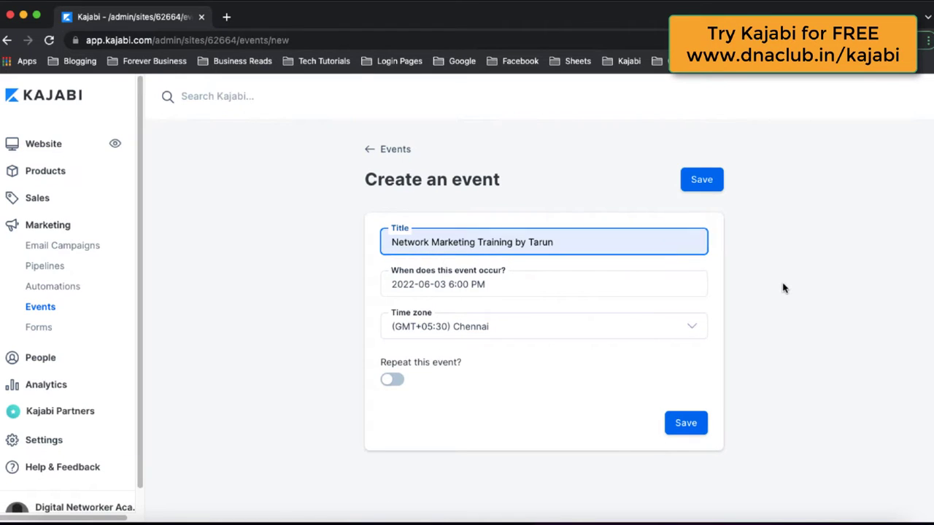
Step: Schedule the event for Saturday 4 June 2022, 6:00 PM IST, and save it
click(501, 290)
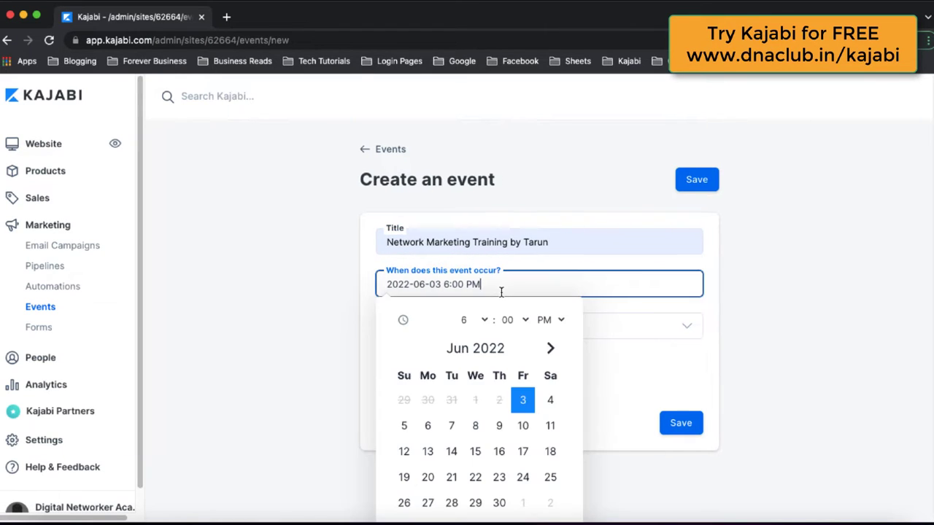
click(551, 400)
scroll(717, 359, down, 1)
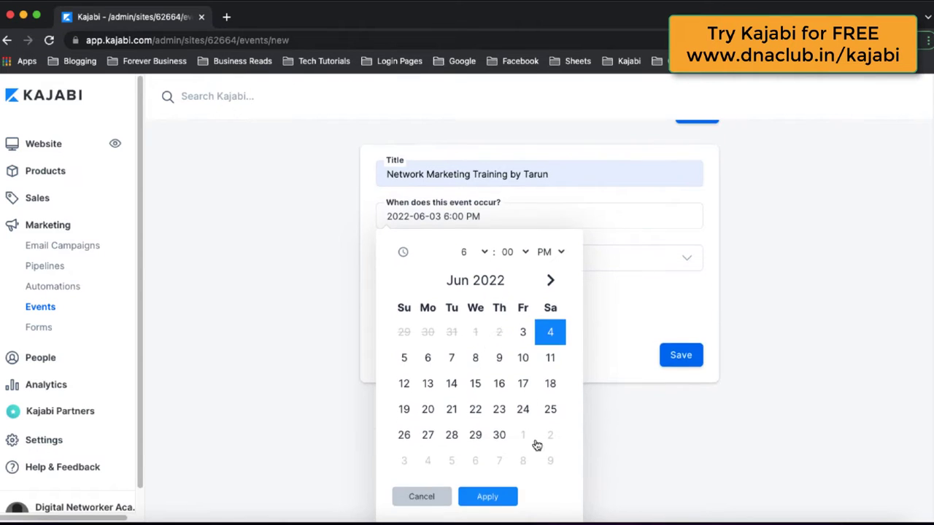
click(492, 498)
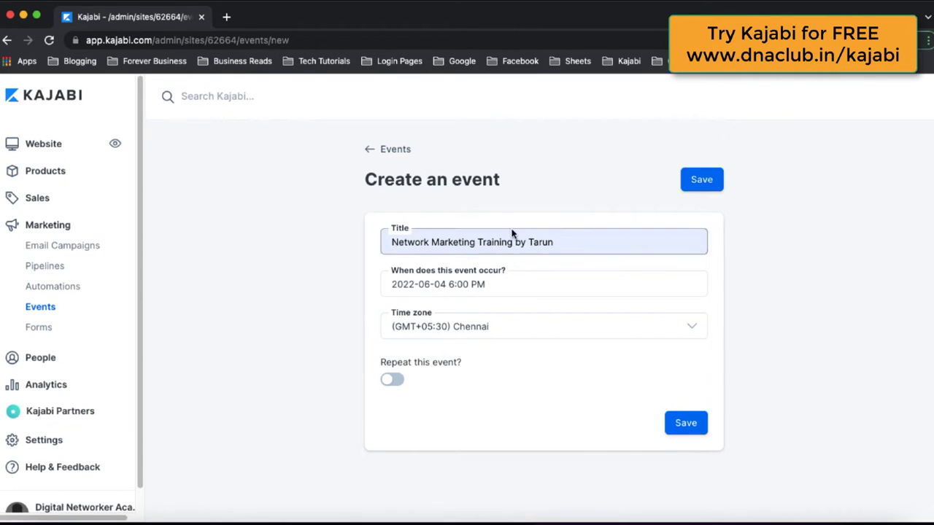
click(692, 425)
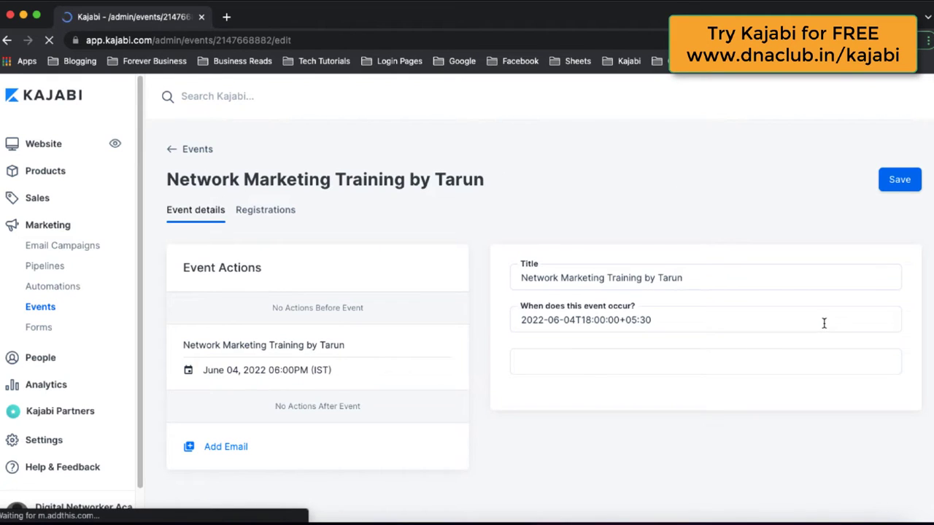
Step: Add an event email sent at time of registration with subject '✅Congrats, you're registered!'
click(221, 453)
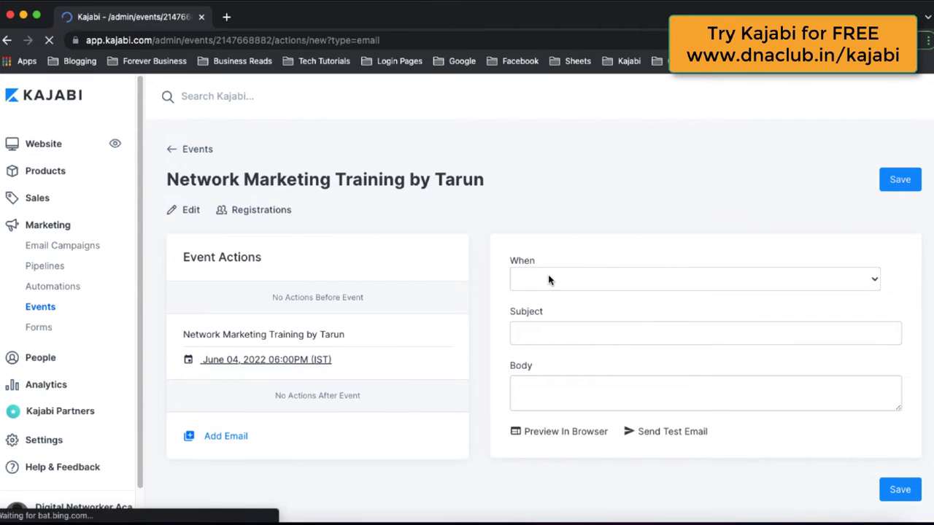
click(549, 280)
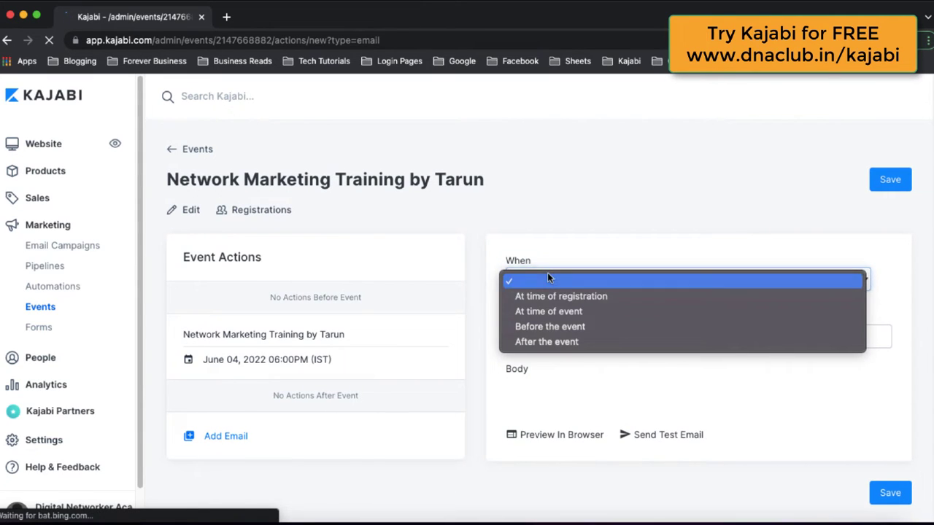
click(579, 299)
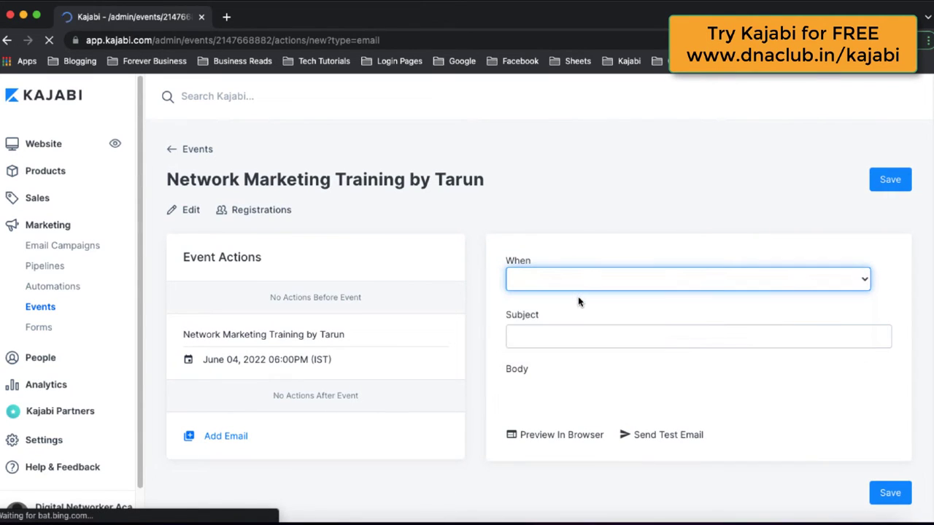
click(563, 335)
click(615, 367)
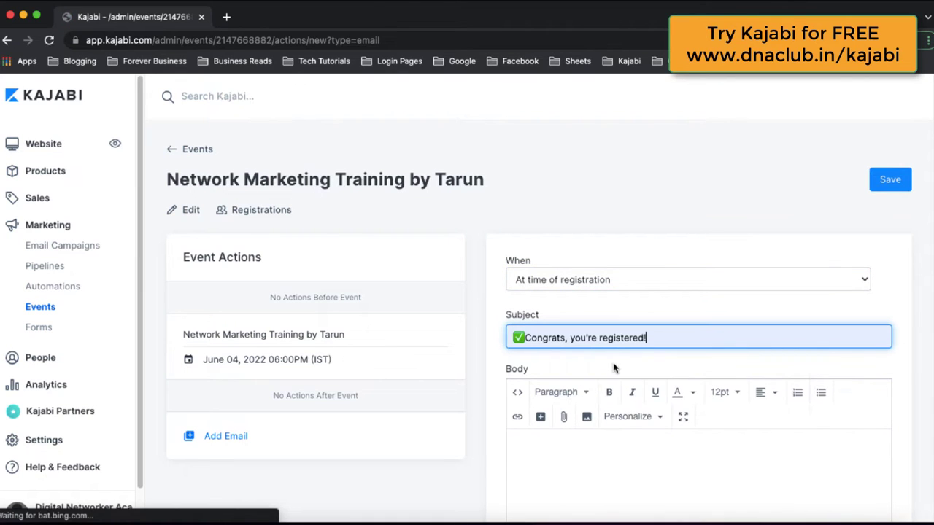
click(470, 374)
Step: Write the email body starting 'Hi' with a zoom-link placeholder and save the email
scroll(471, 375, down, 1)
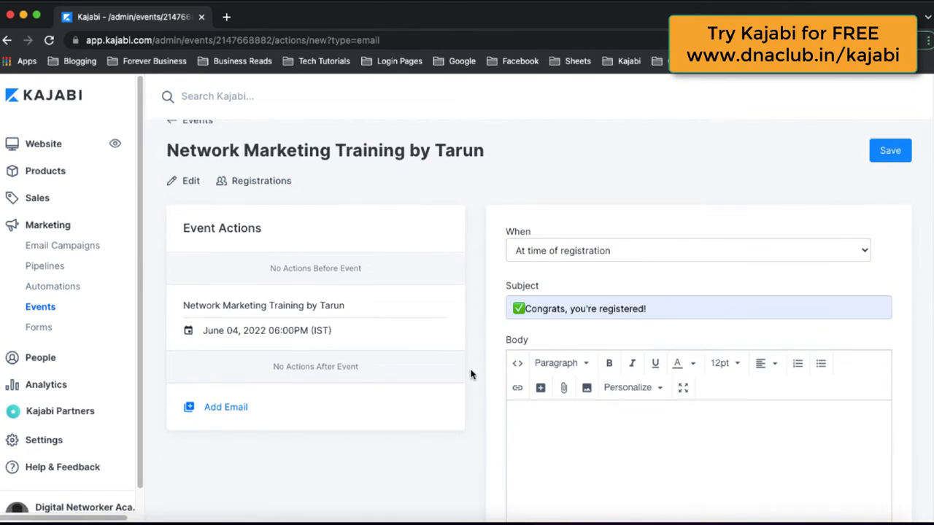
scroll(511, 394, down, 1)
click(617, 434)
text(Hi Congrats!!)
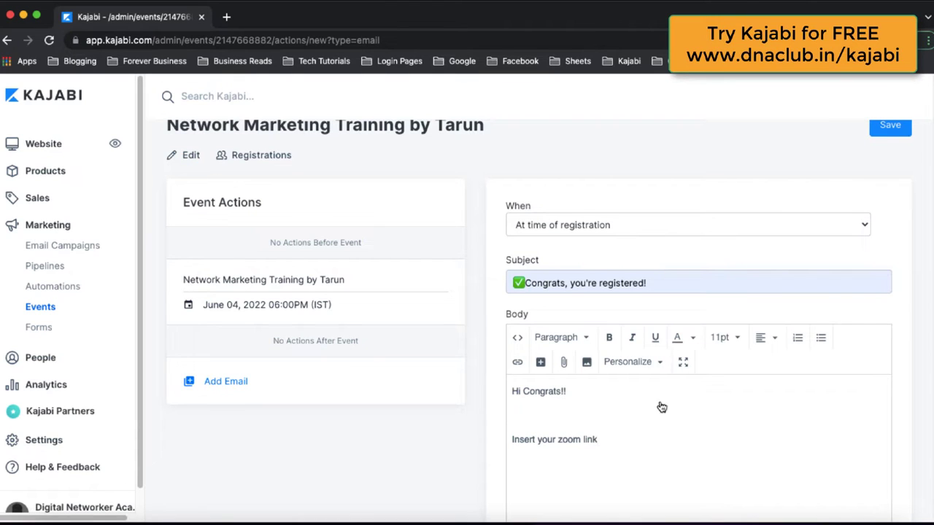
click(889, 126)
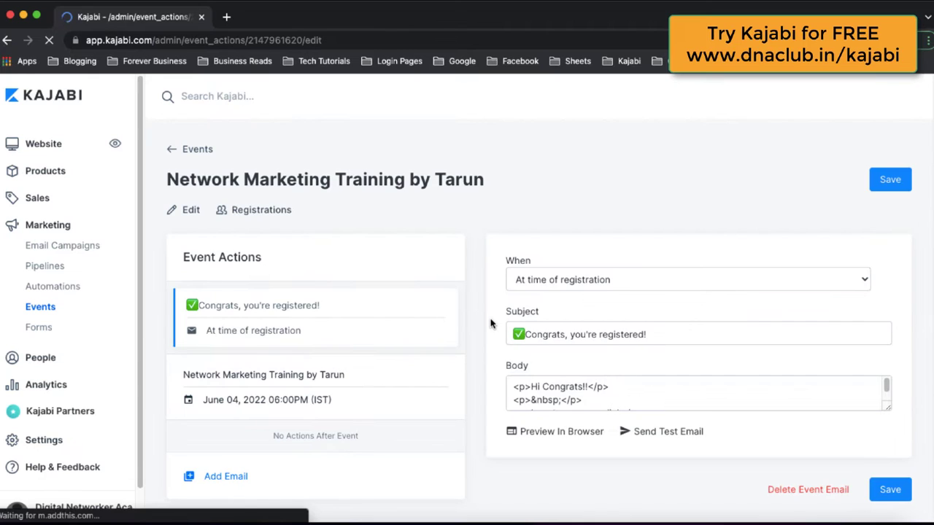
Step: Add a second event email scheduled to send 1 day before the event
click(229, 479)
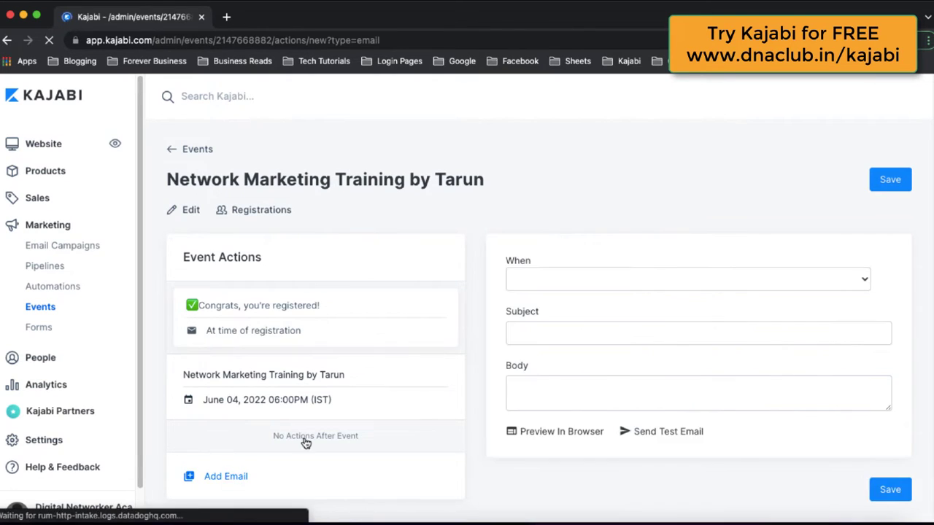
click(542, 278)
click(550, 327)
click(545, 340)
text(1)
click(697, 342)
click(665, 391)
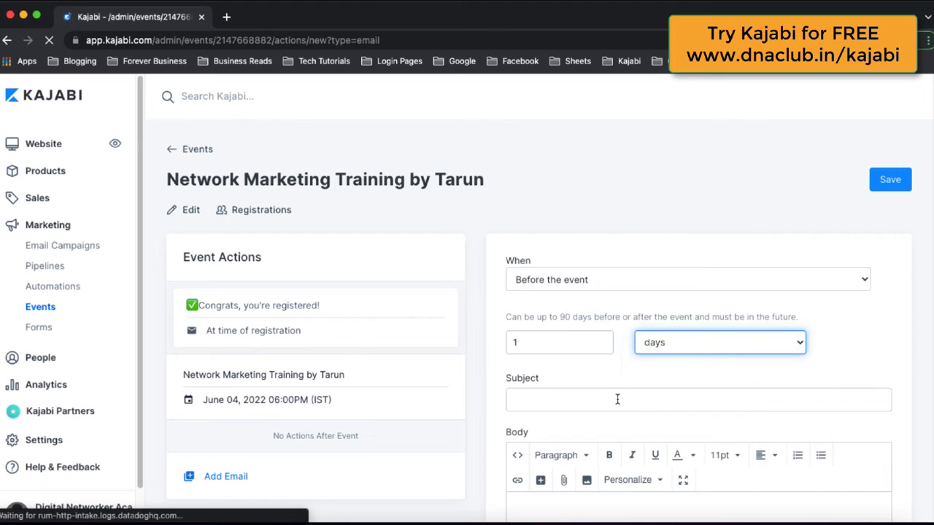
Step: Give the reminder the subject 'We are meeting tomorrow', save it, and go to Sales > Offers
click(618, 399)
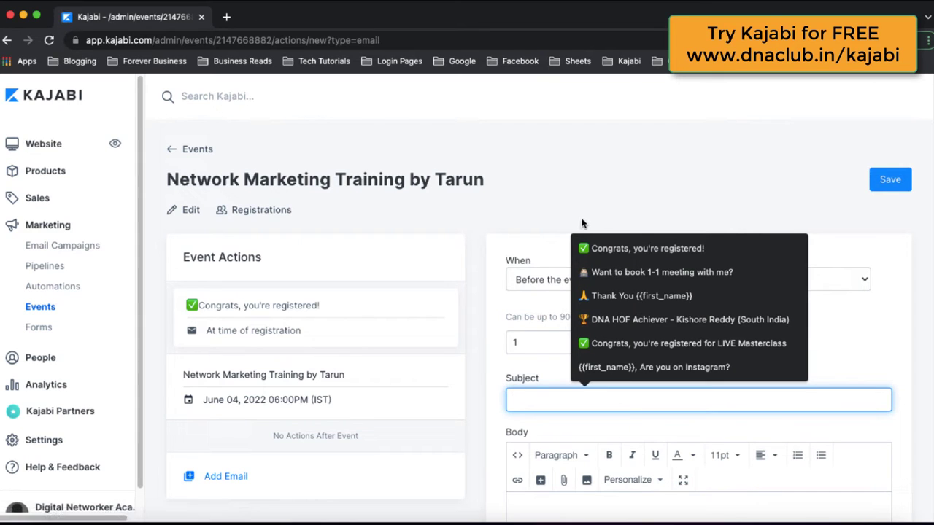
click(546, 292)
click(527, 399)
text(We are meeting tomorrow)
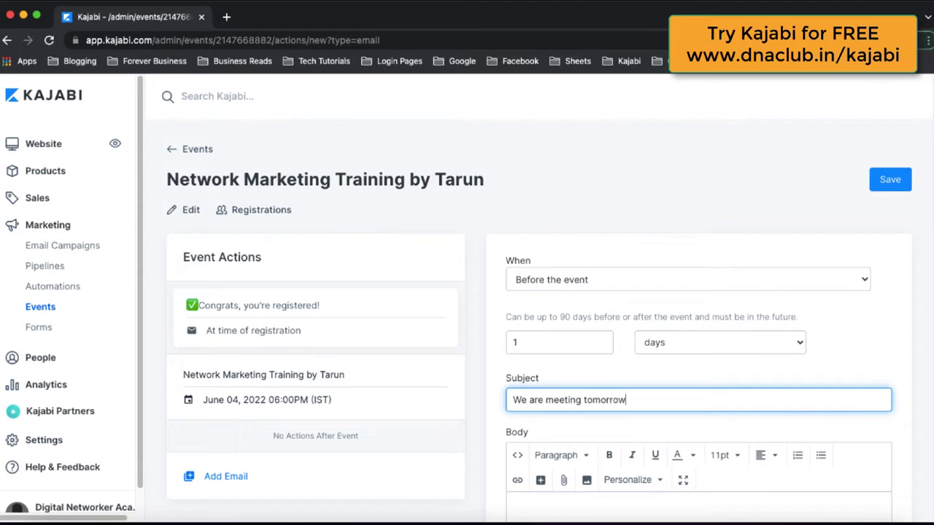
key(Tab)
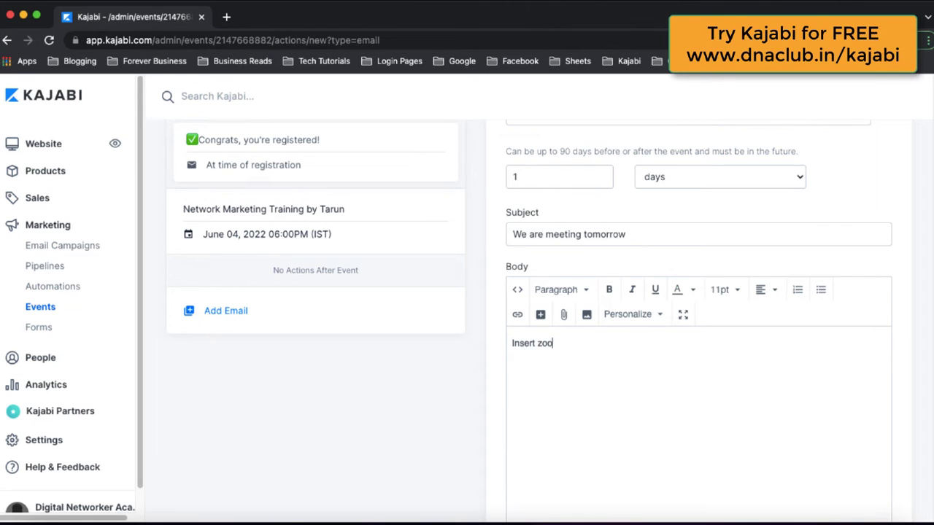
scroll(912, 321, up, 3)
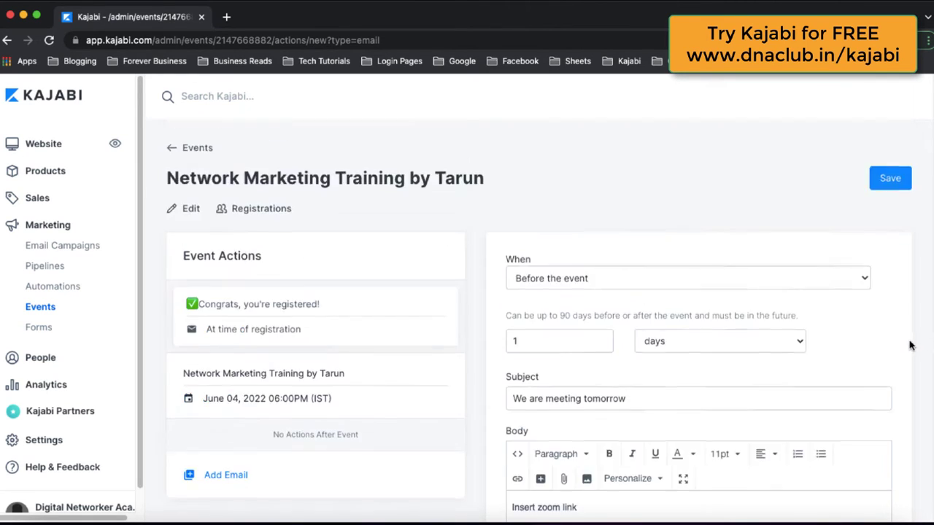
click(882, 179)
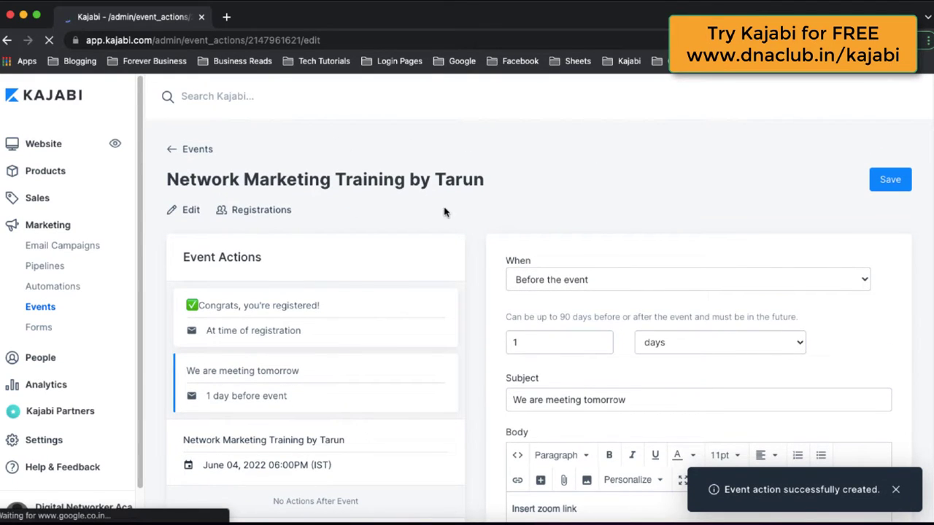
click(38, 199)
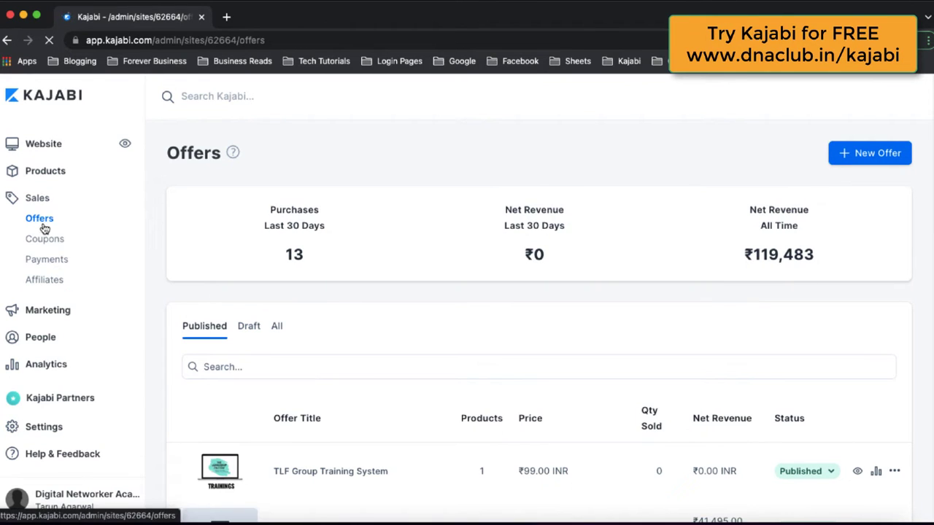
Step: Create the offer 'Network marketing Training paid webinar' as a one-time payment of 100 INR
click(866, 164)
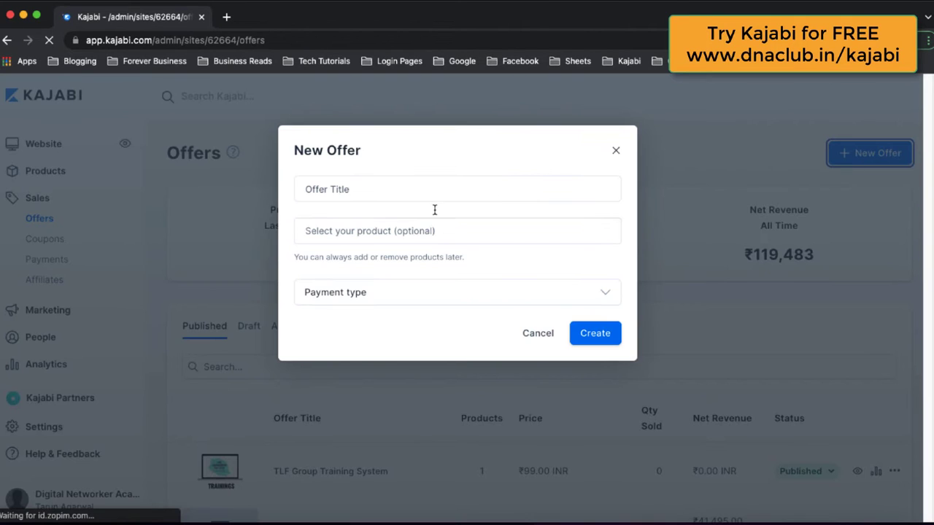
click(425, 190)
text(Network)
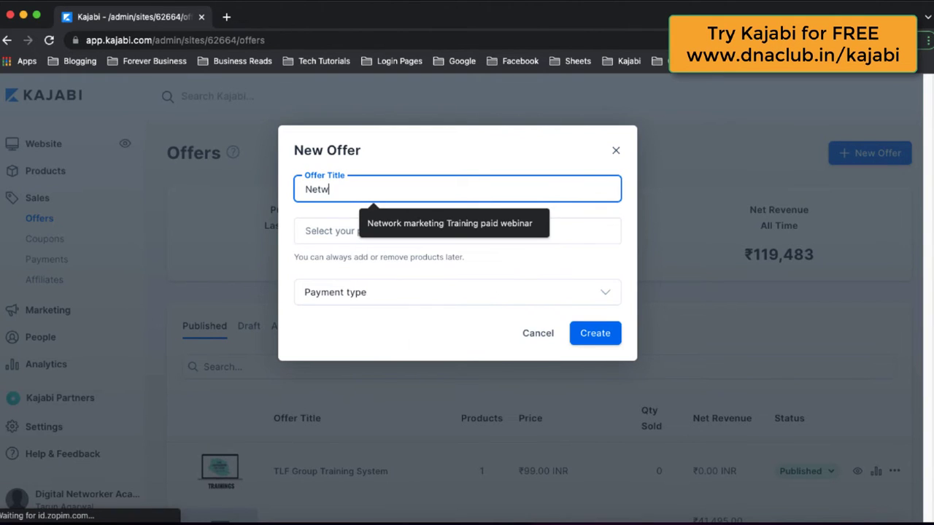
click(453, 232)
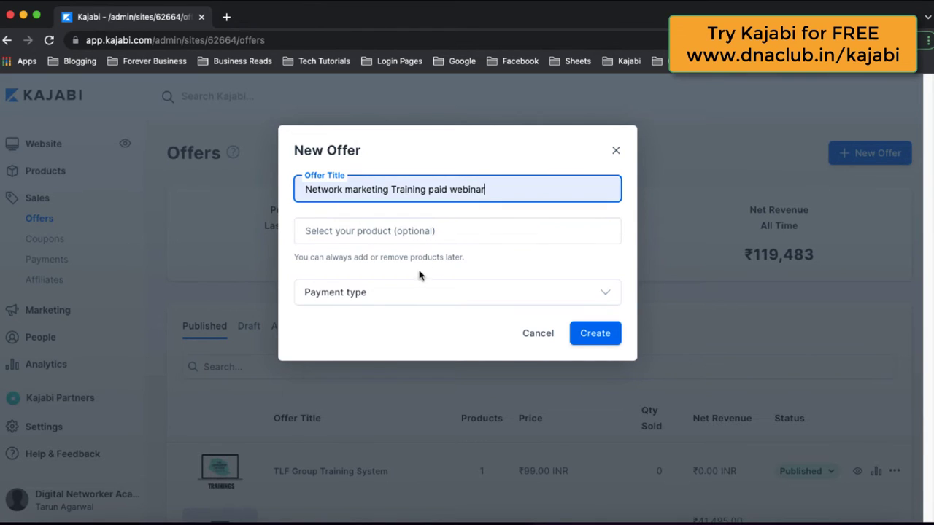
click(365, 300)
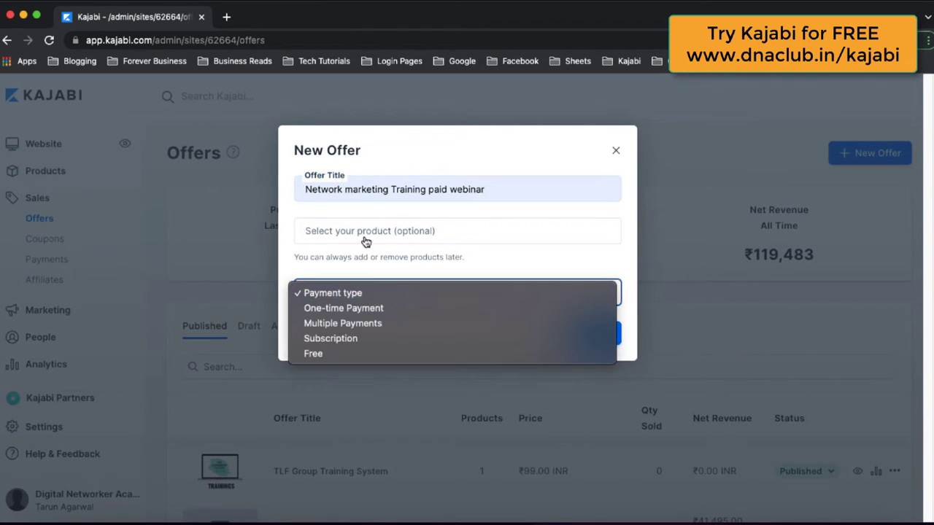
click(492, 162)
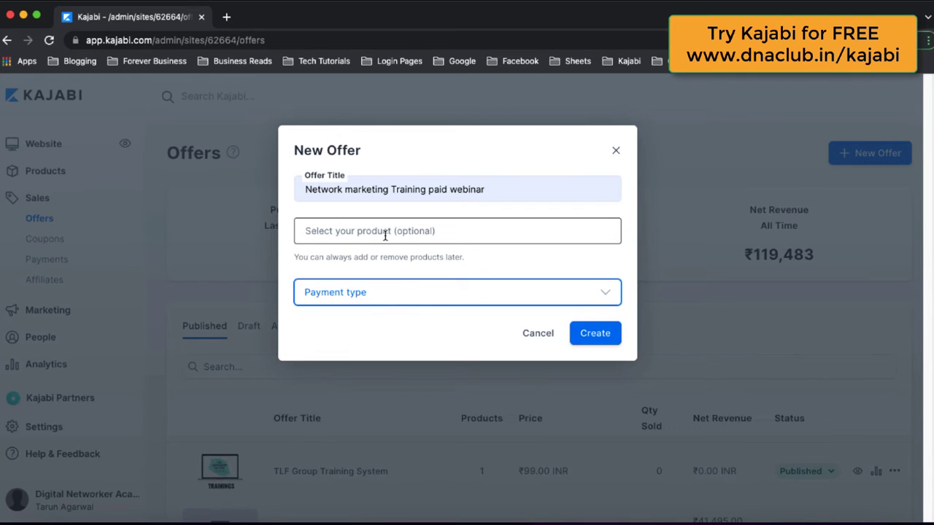
click(379, 304)
click(356, 308)
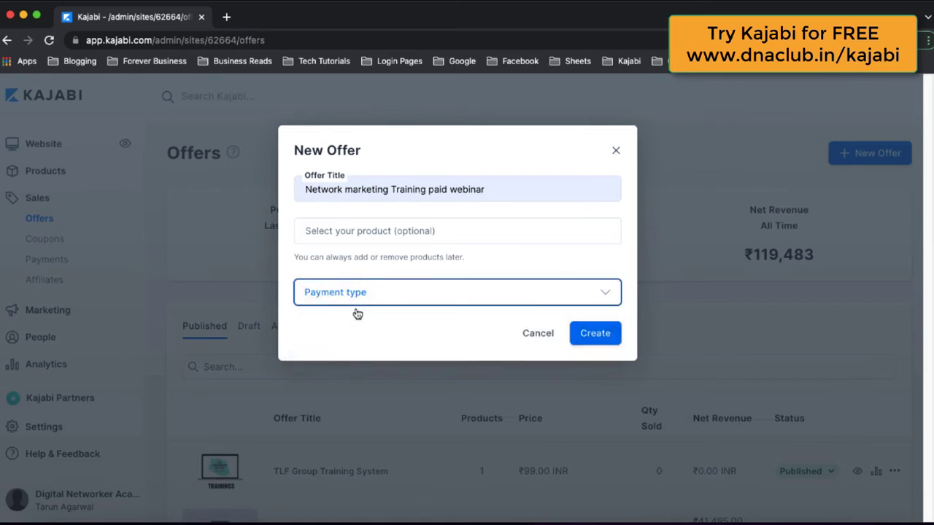
click(352, 334)
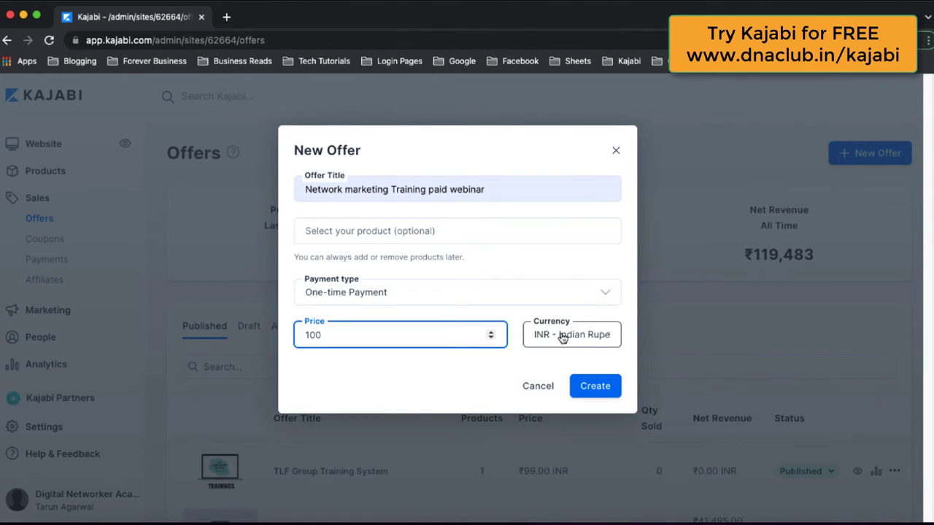
click(606, 392)
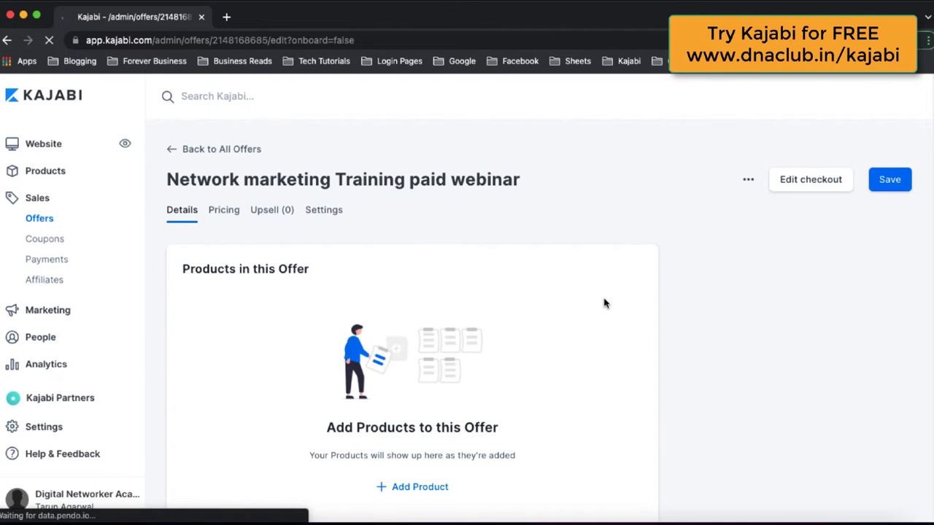
Step: Add an automation in the offer's Automations section, triggered when the offer is purchased
scroll(656, 322, down, 2)
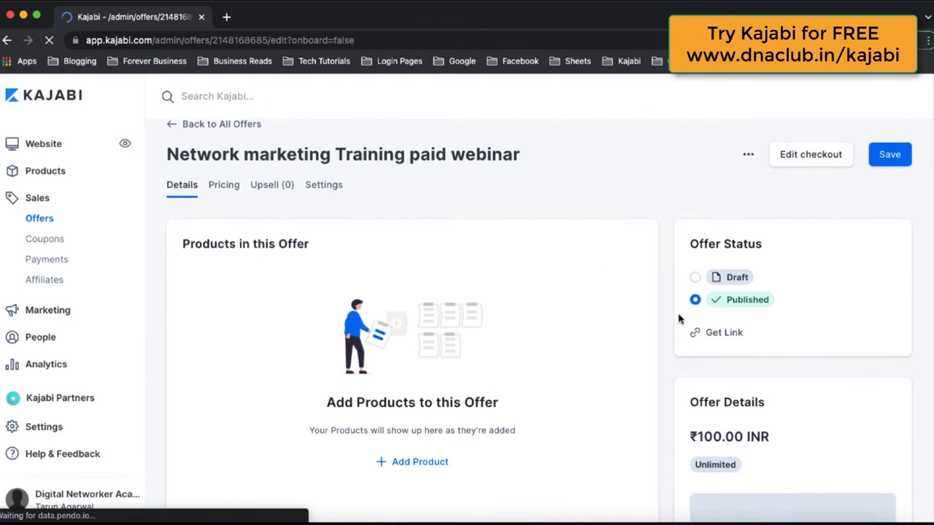
scroll(676, 352, down, 6)
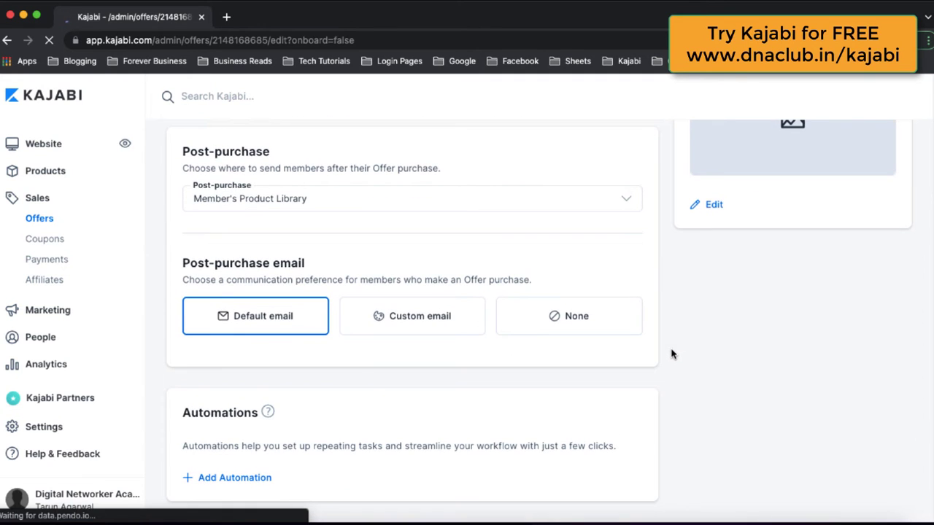
click(223, 478)
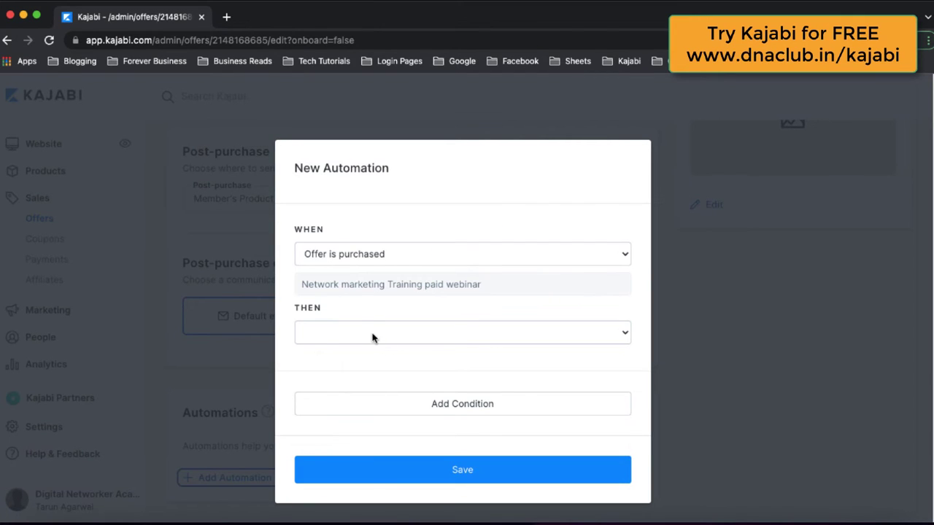
Step: Set the automation to 'Register to an event' for Network Marketing Training, and save it
click(376, 339)
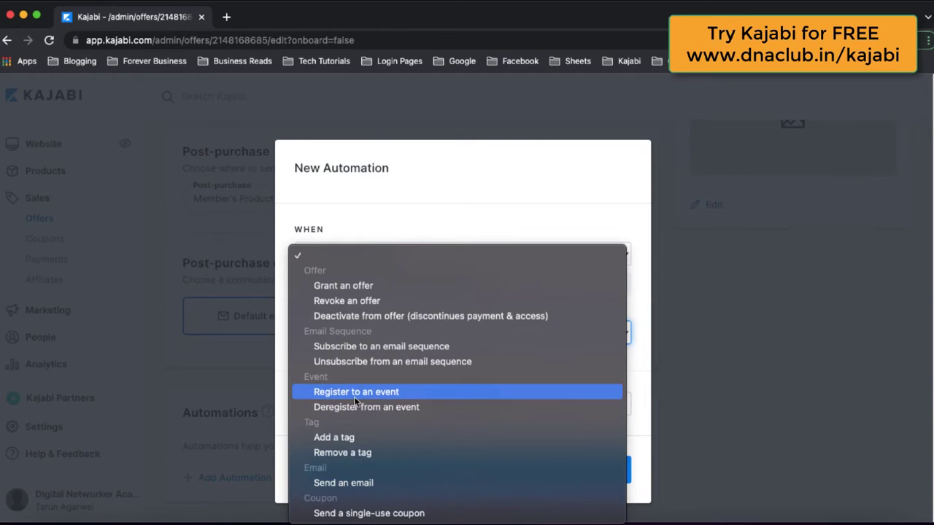
click(381, 395)
click(370, 371)
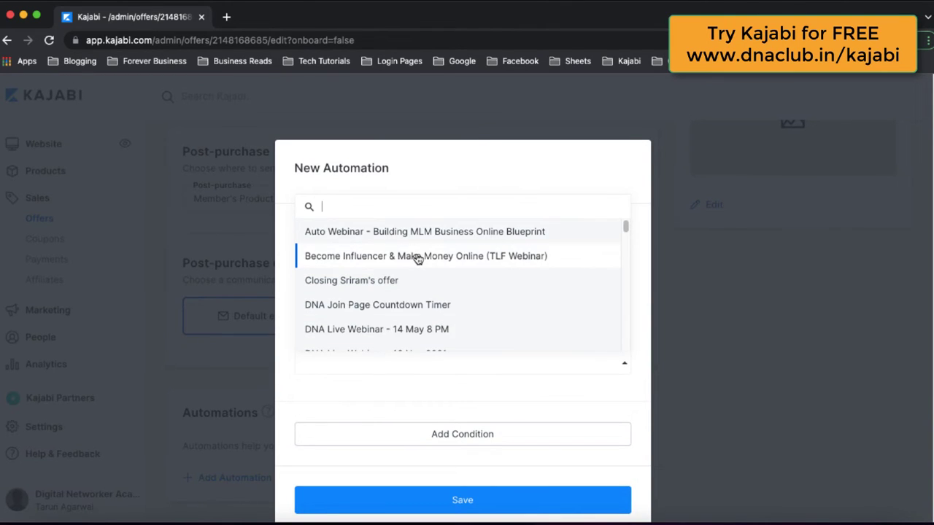
text(etwor)
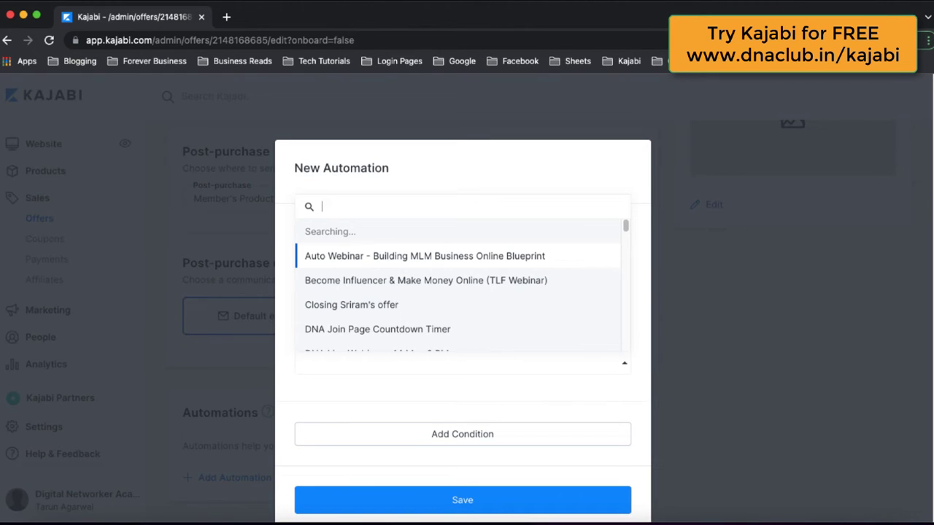
text(network marketing)
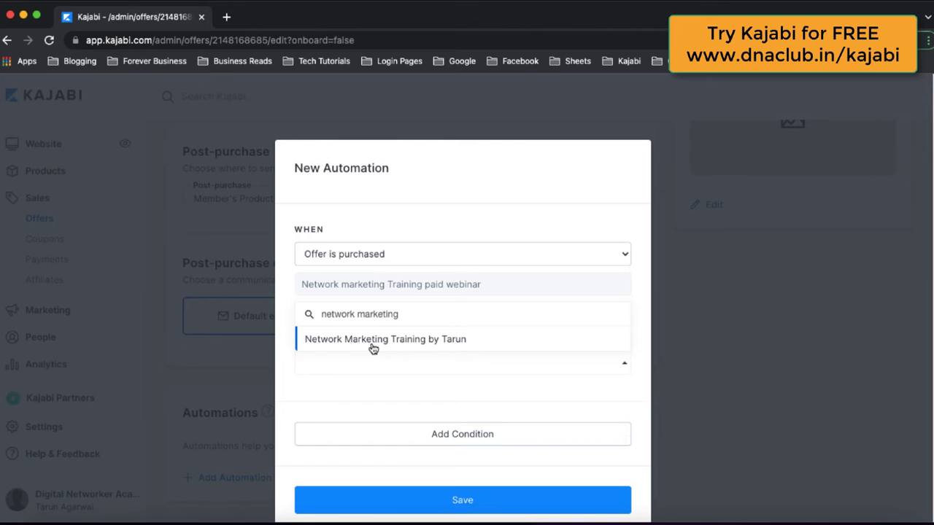
click(438, 340)
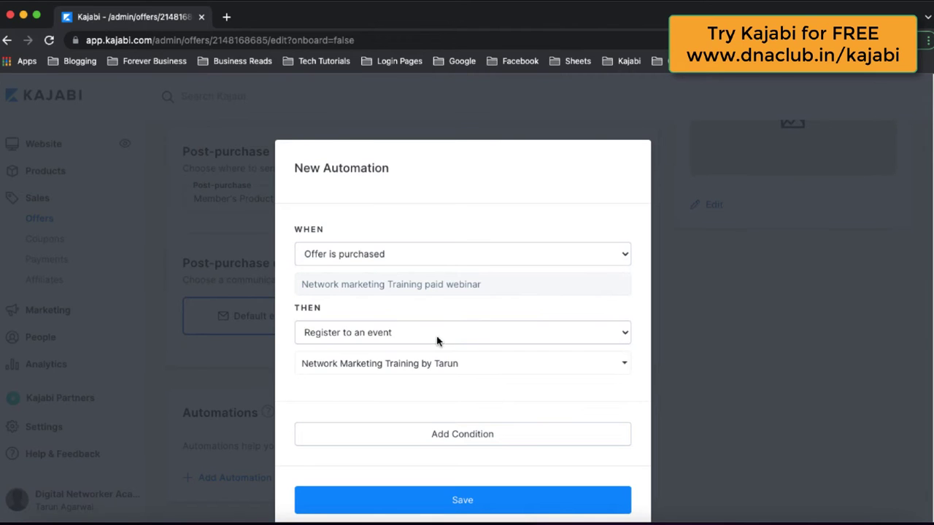
click(497, 499)
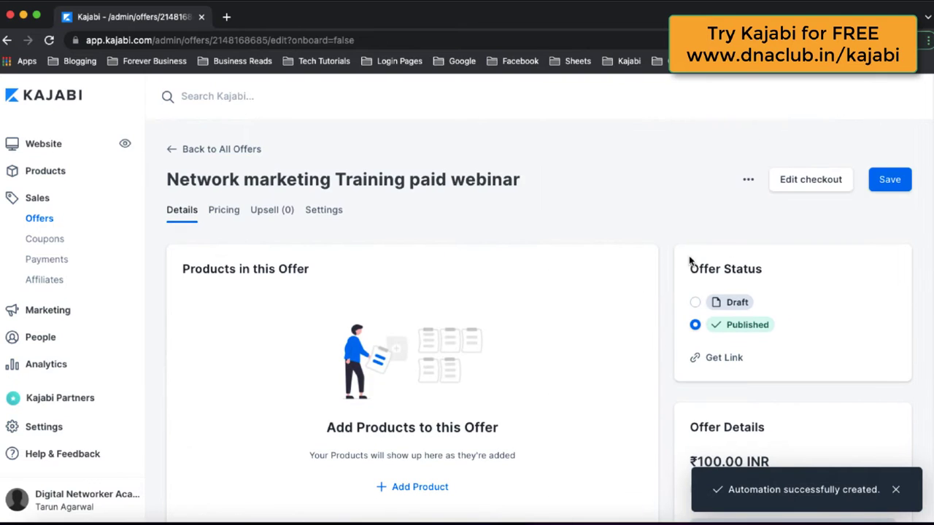
Step: Save the paid webinar offer, now Published at ₹100.00 INR, Unlimited
click(891, 180)
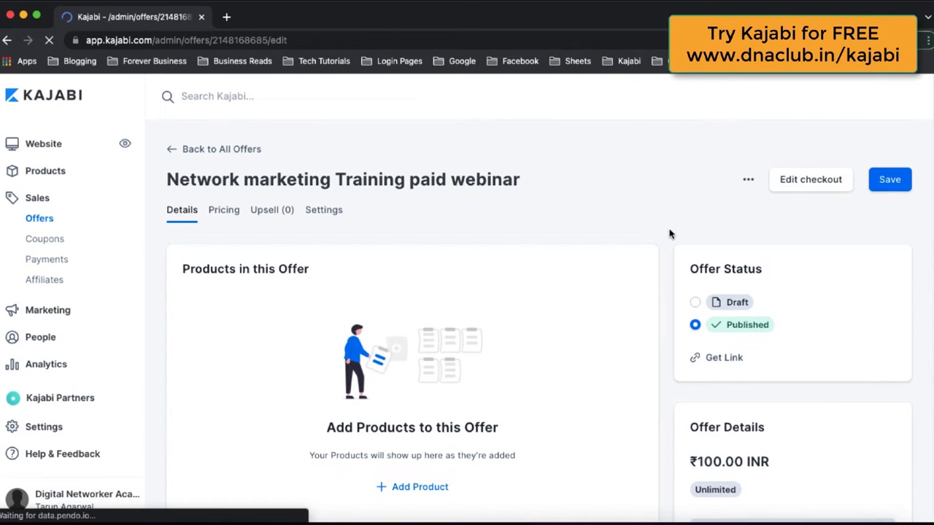
Step: Copy the offer's purchase link, check the ₹100.00 INR checkout in a new tab, then return
click(724, 358)
click(516, 211)
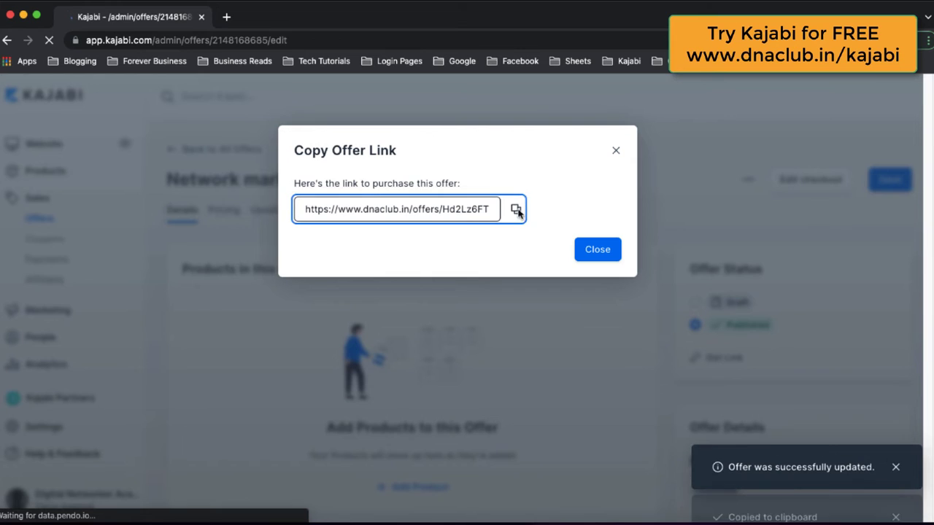
key(super+t)
key(super+v)
key(Return)
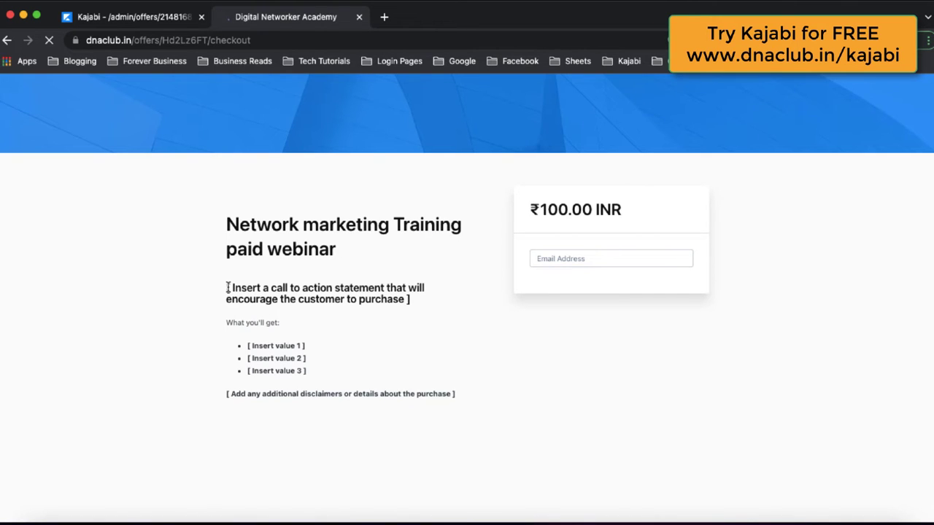
drag(227, 287, 462, 393)
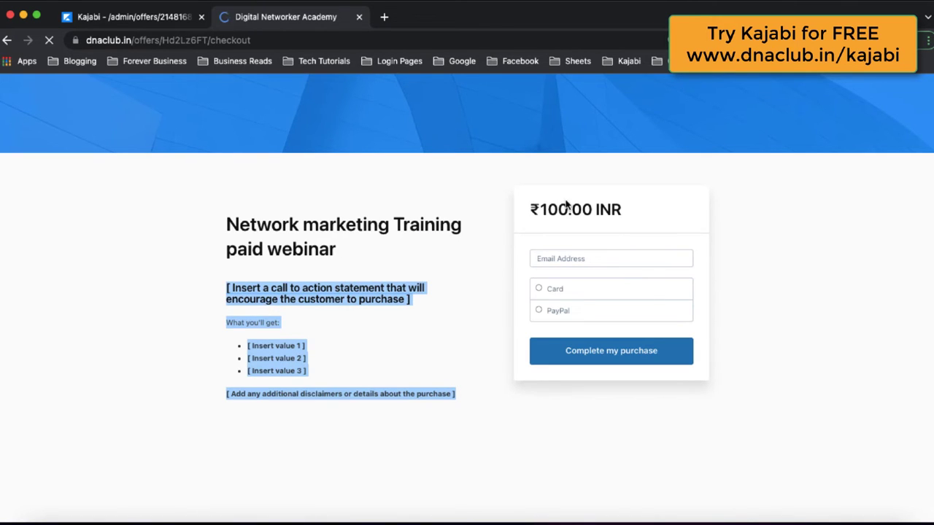
double_click(616, 206)
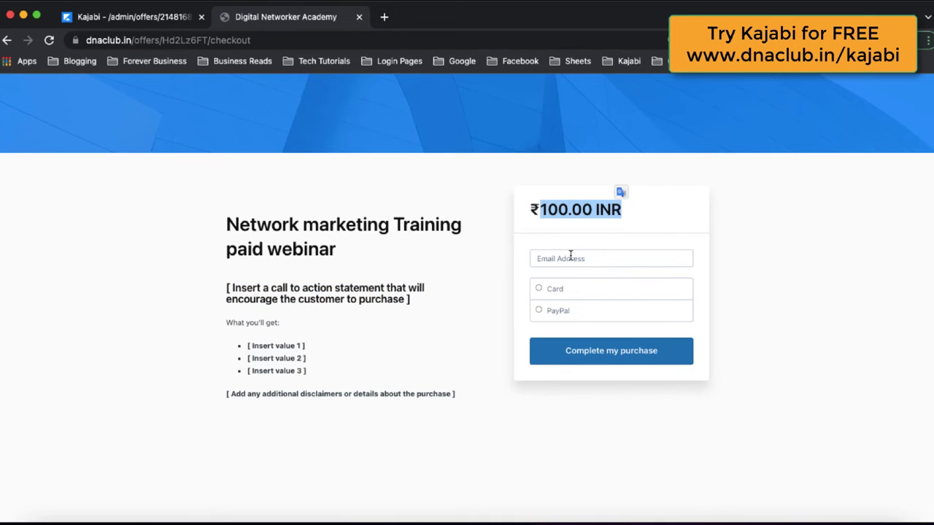
click(161, 22)
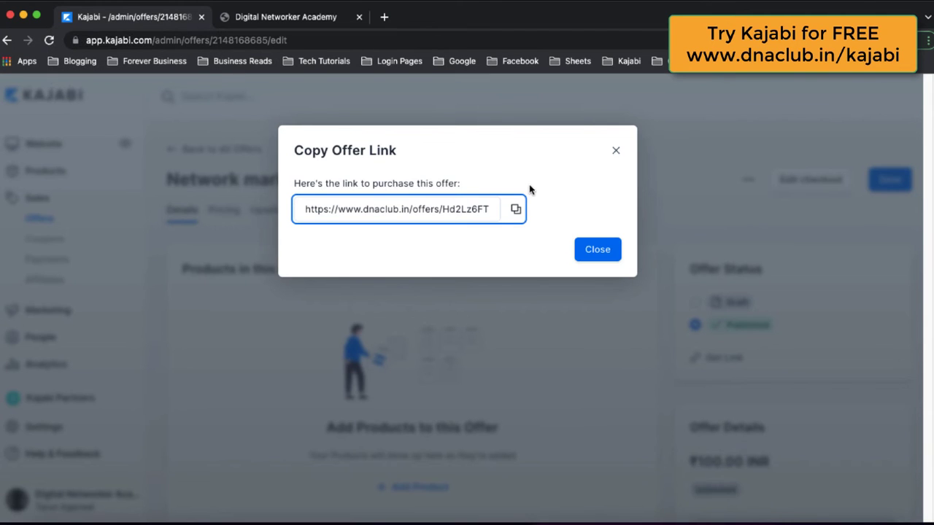
click(613, 152)
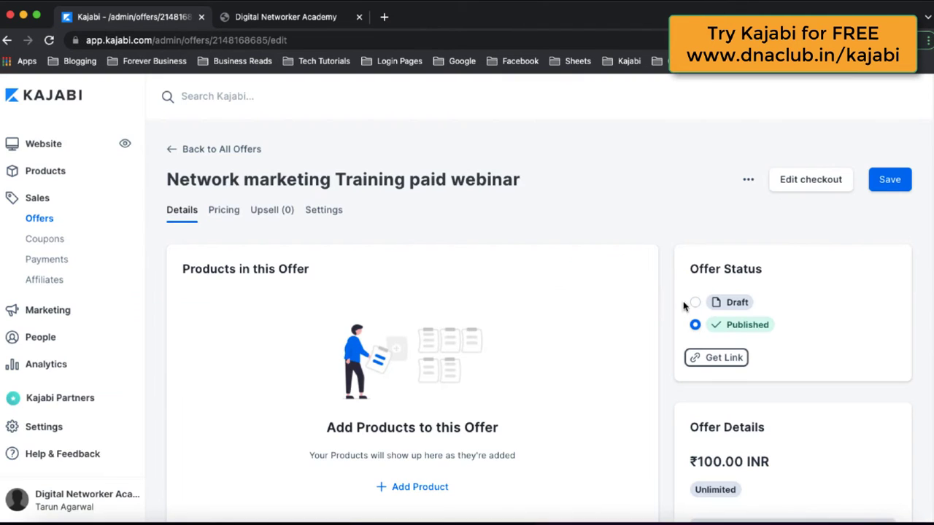
Step: Enable Collect name and Collect phone number in checkout form fields, save, and view the live checkout
click(812, 191)
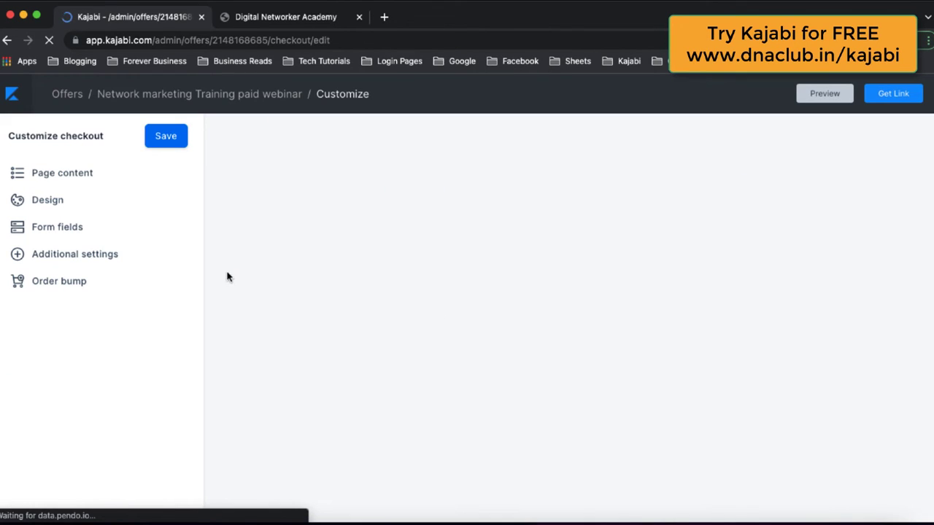
click(63, 230)
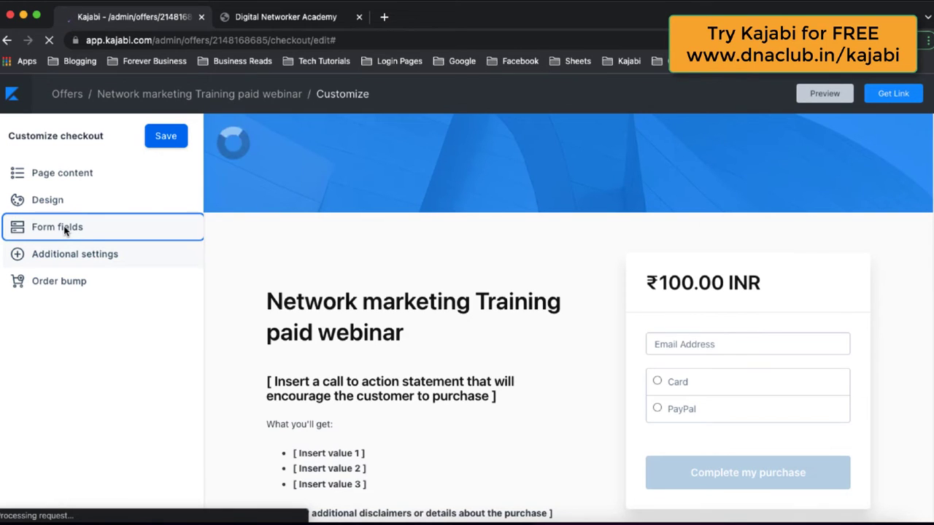
click(76, 230)
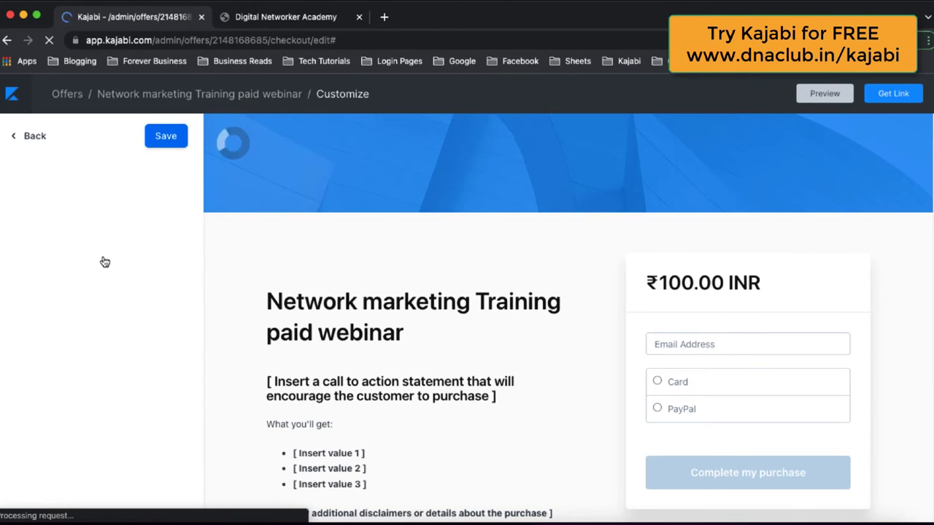
click(8, 242)
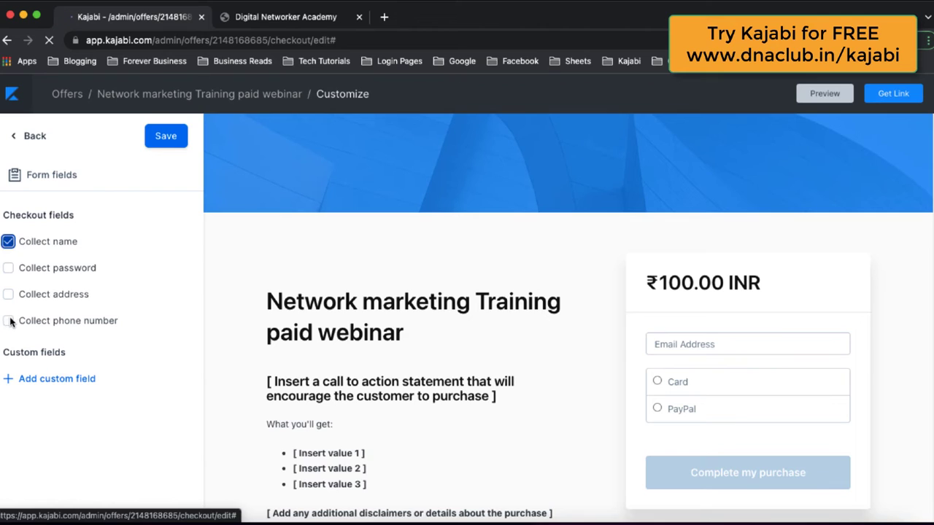
click(8, 322)
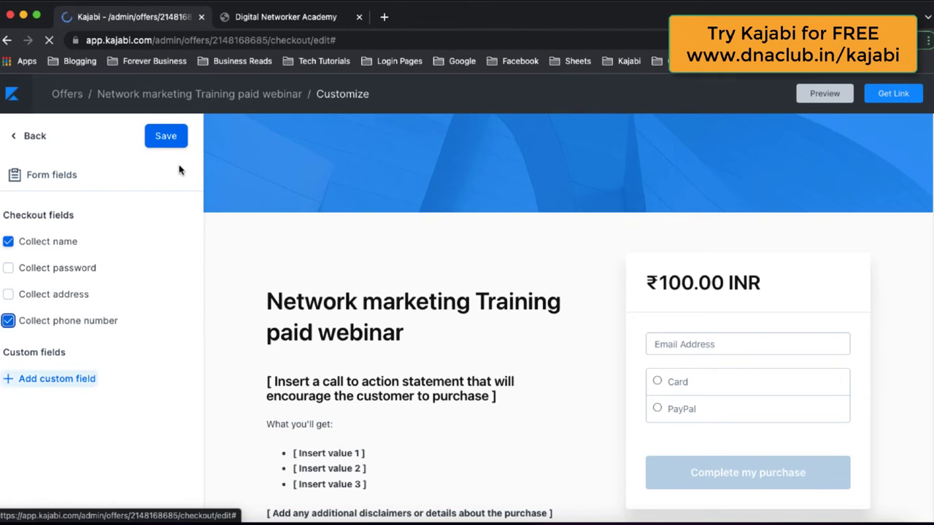
click(173, 139)
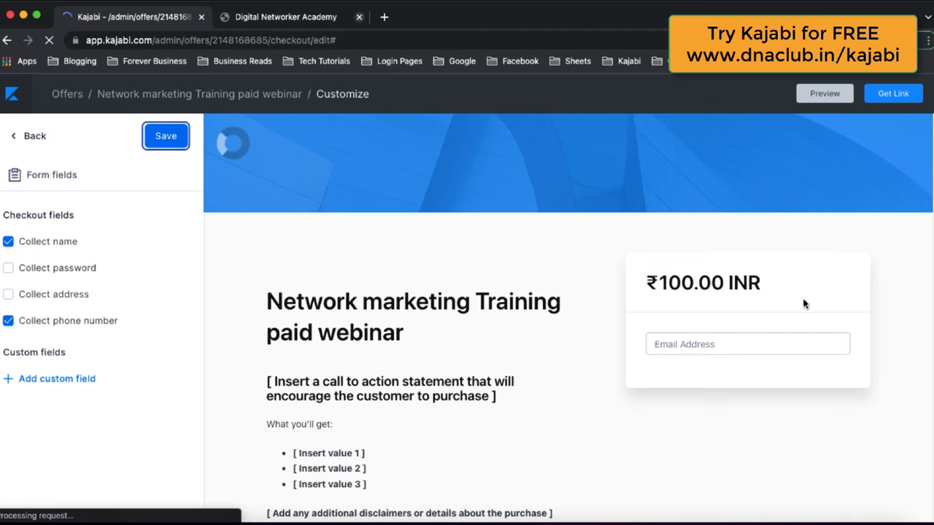
click(299, 18)
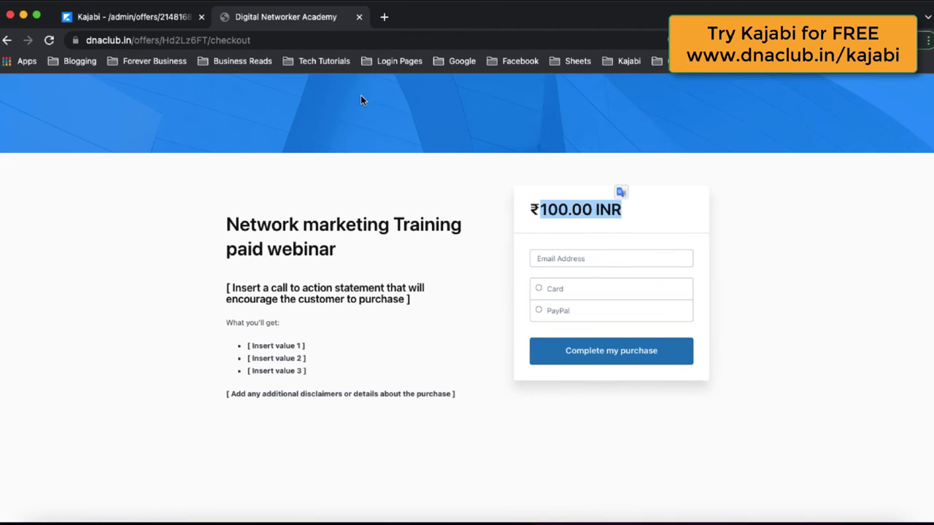
Step: Reload the live checkout to confirm the new Full Name and Phone Number fields, then return to the main Customize checkout menu
click(49, 41)
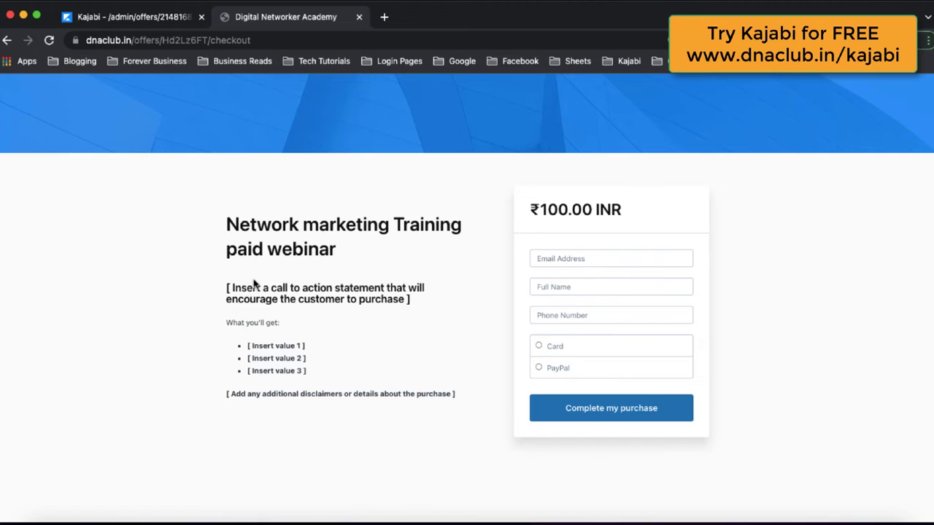
drag(281, 305, 396, 360)
click(628, 261)
click(163, 9)
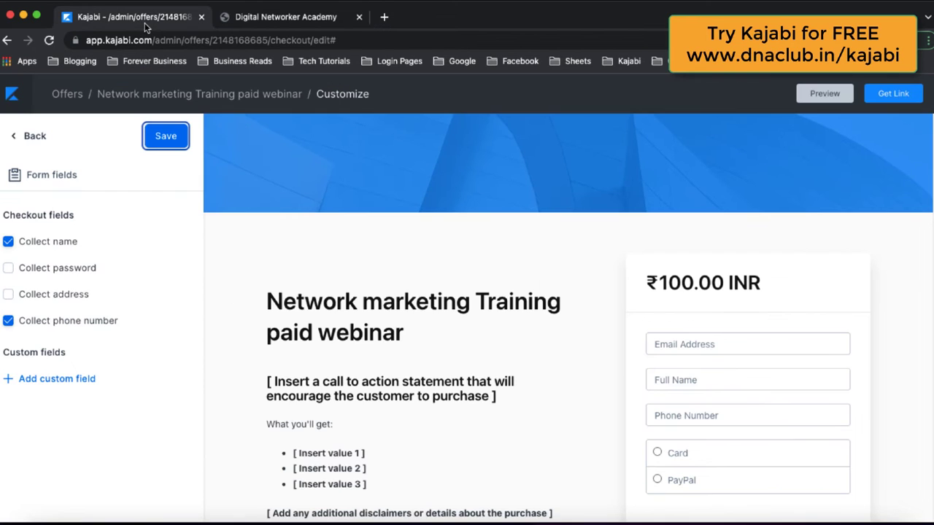
click(35, 137)
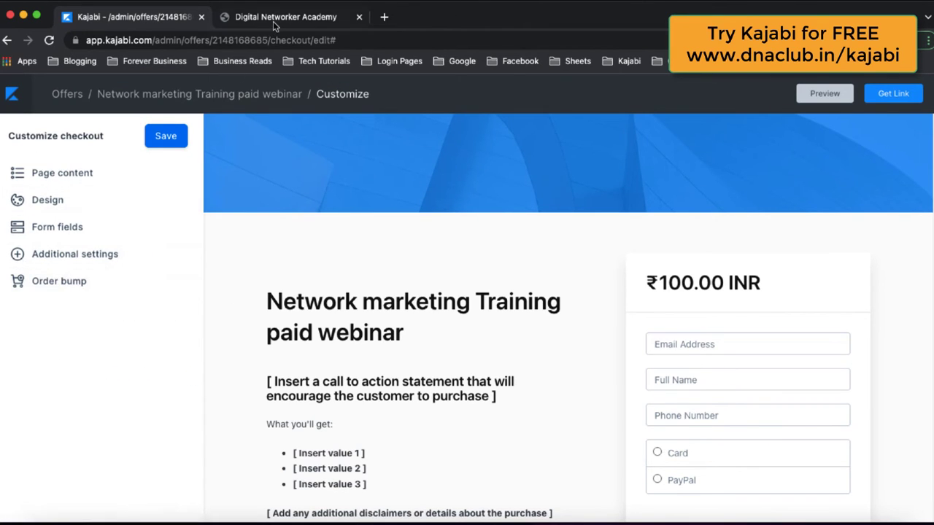
click(273, 24)
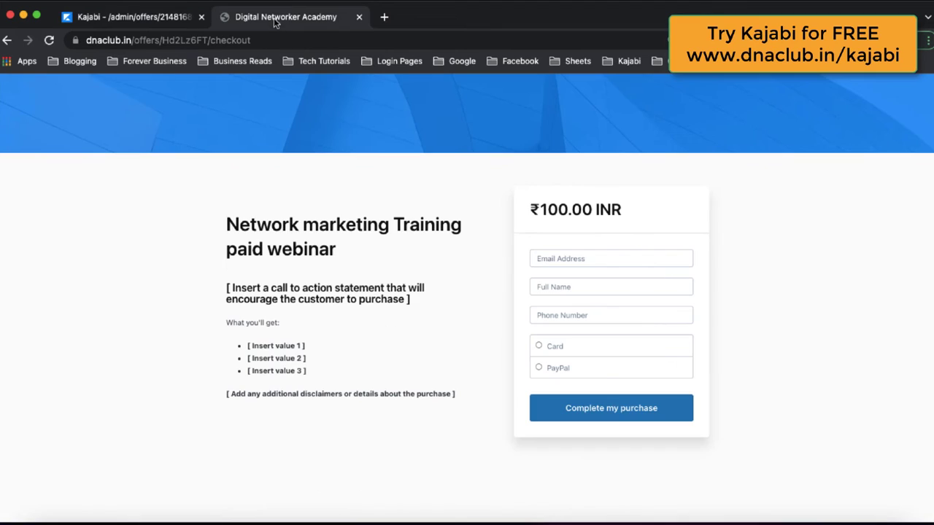
Step: Enter a test buyer's email, full name and phone number, and select Card payment
click(602, 258)
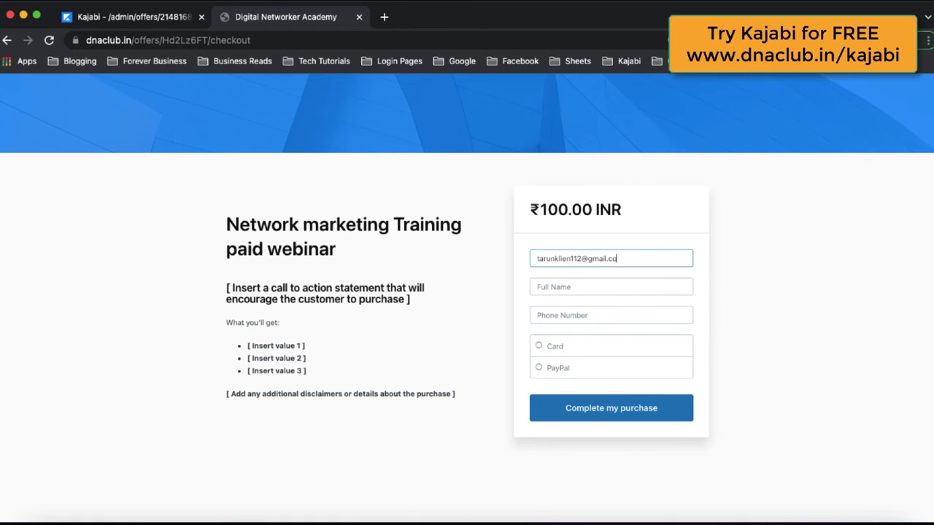
click(584, 287)
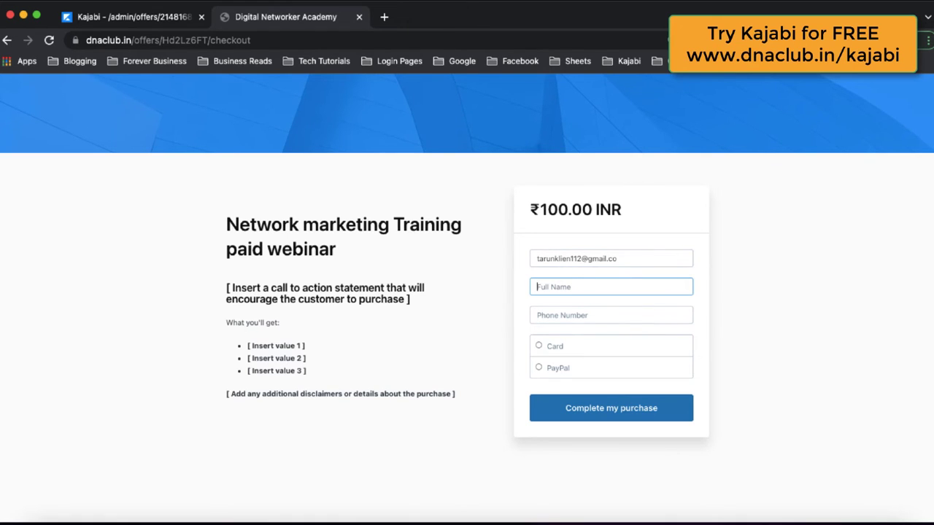
text(Tarun)
key(Tab)
text(9)
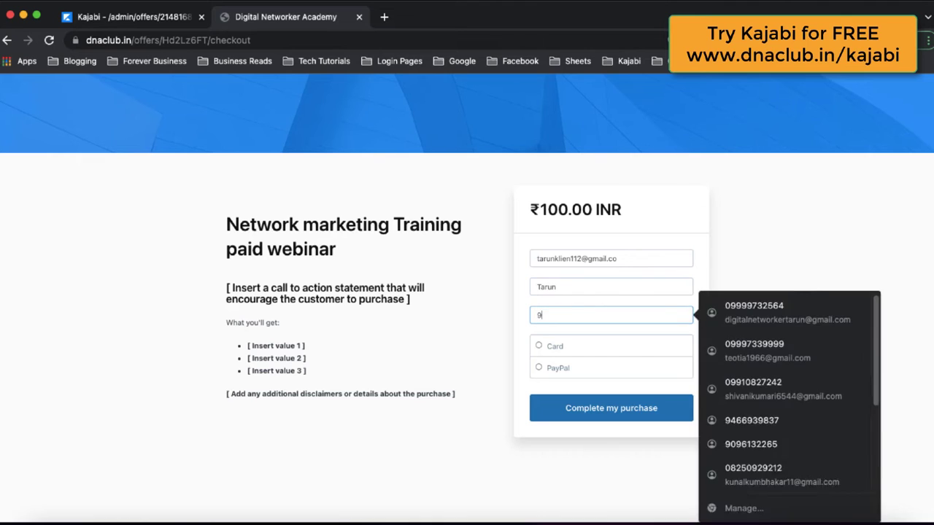
text(9999999999)
key(Tab)
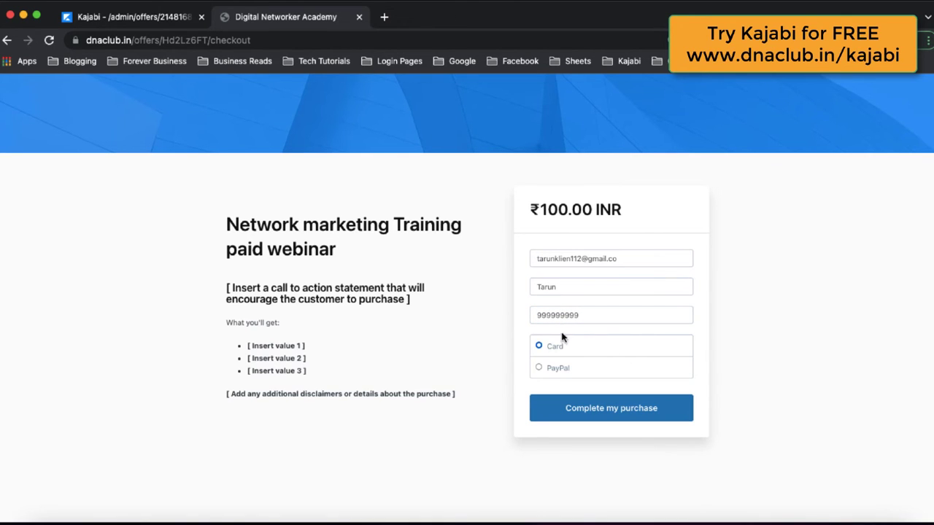
click(540, 347)
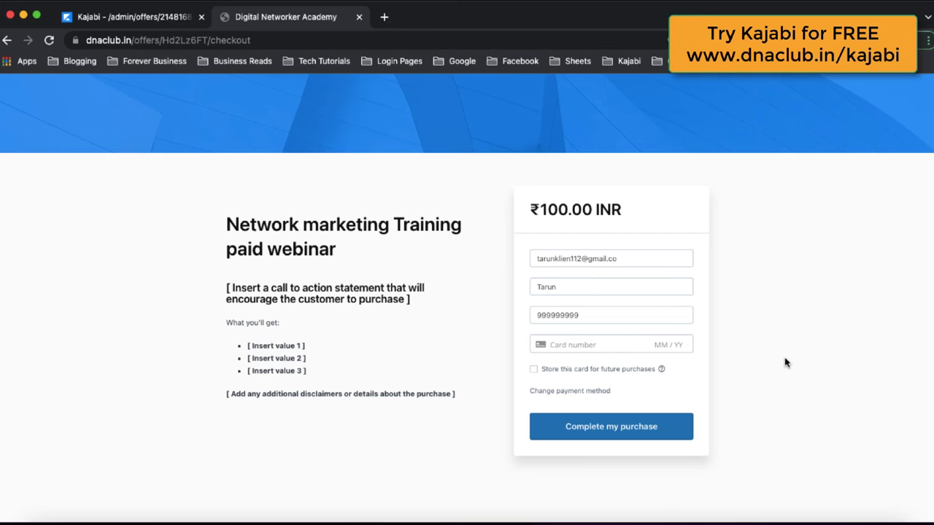
Step: Check the checkout editor, return to the live checkout, and open a new blank tab
click(172, 18)
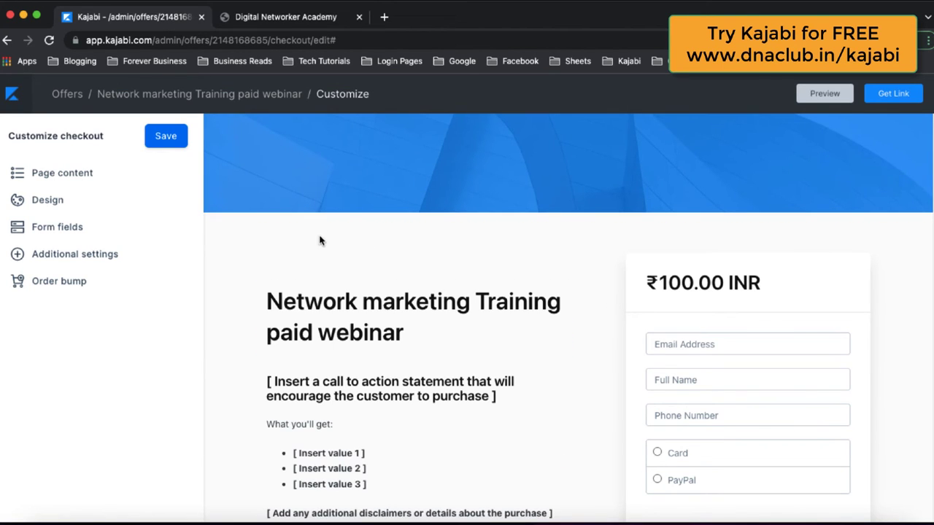
click(292, 18)
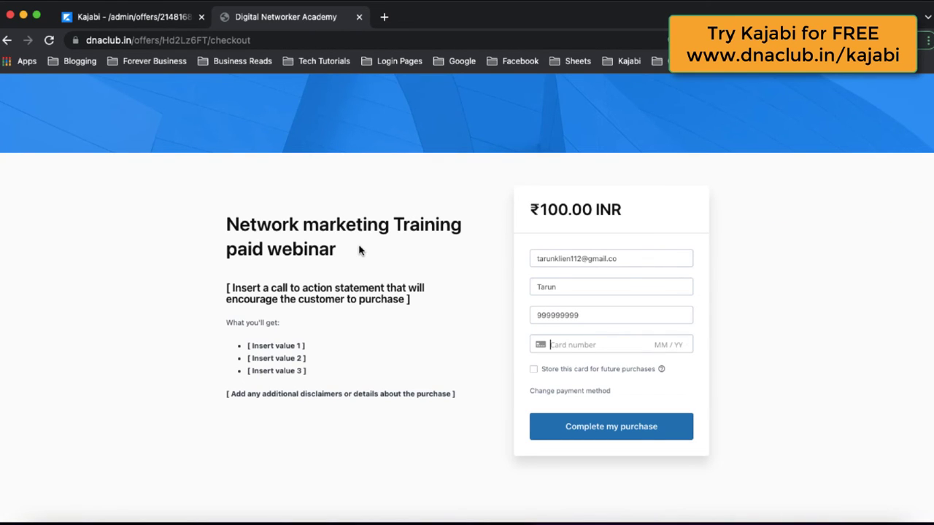
click(385, 16)
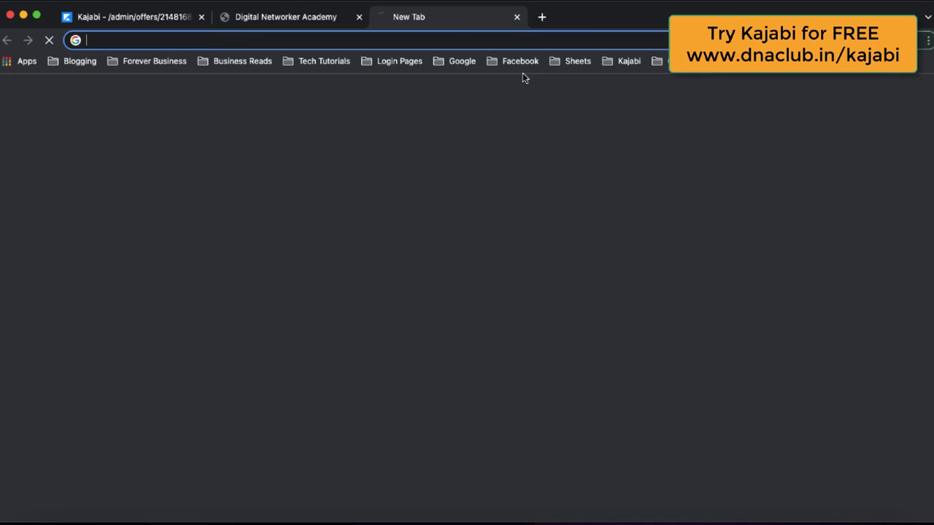
Step: Go to dnaclub.in/kajabi in the new tab
text(dnaclub.in/kajabi)
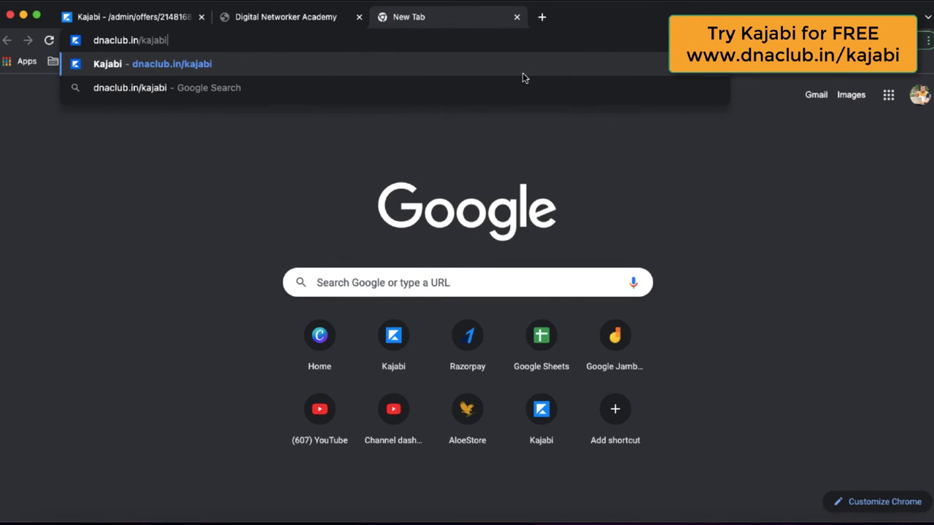
key(Return)
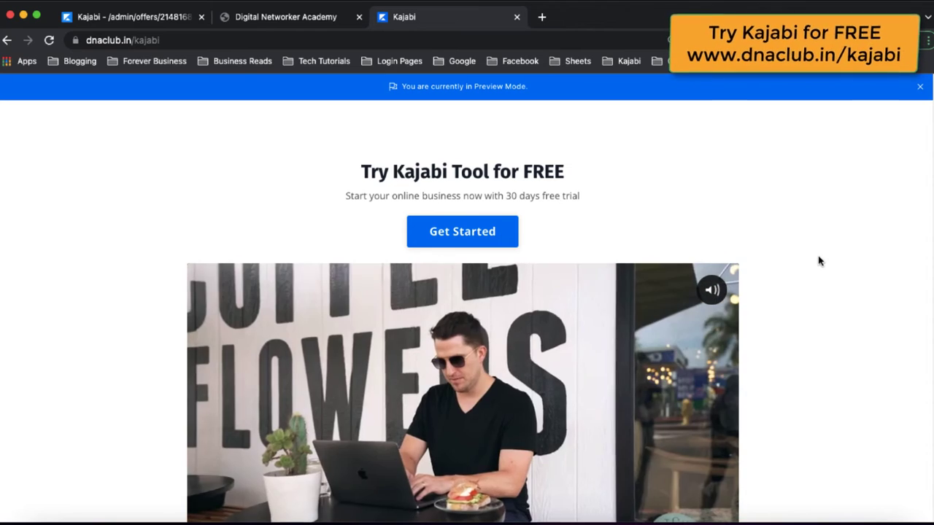
scroll(819, 261, down, 1)
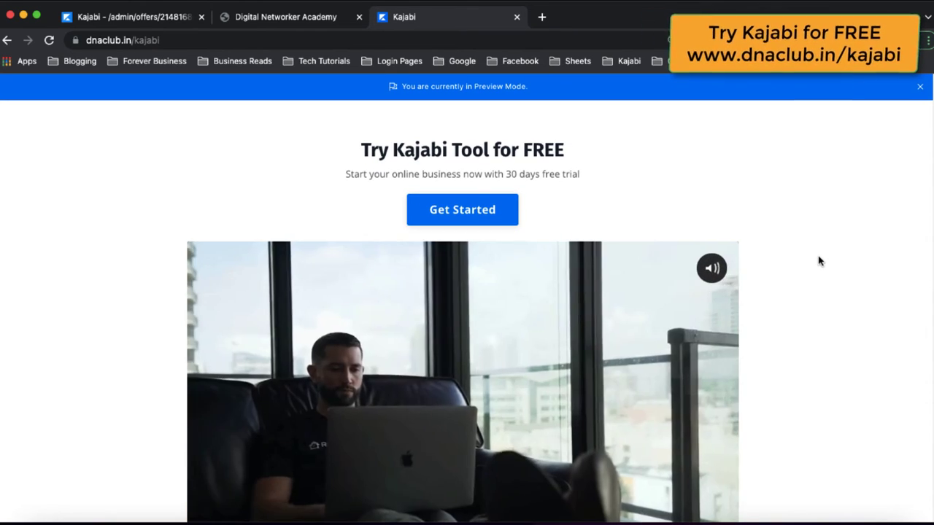
scroll(819, 261, down, 10)
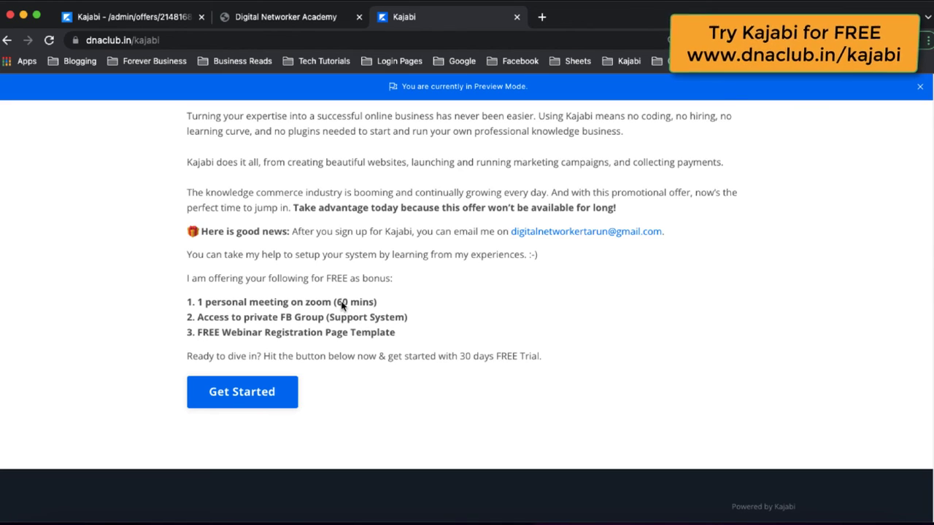
drag(200, 301, 384, 300)
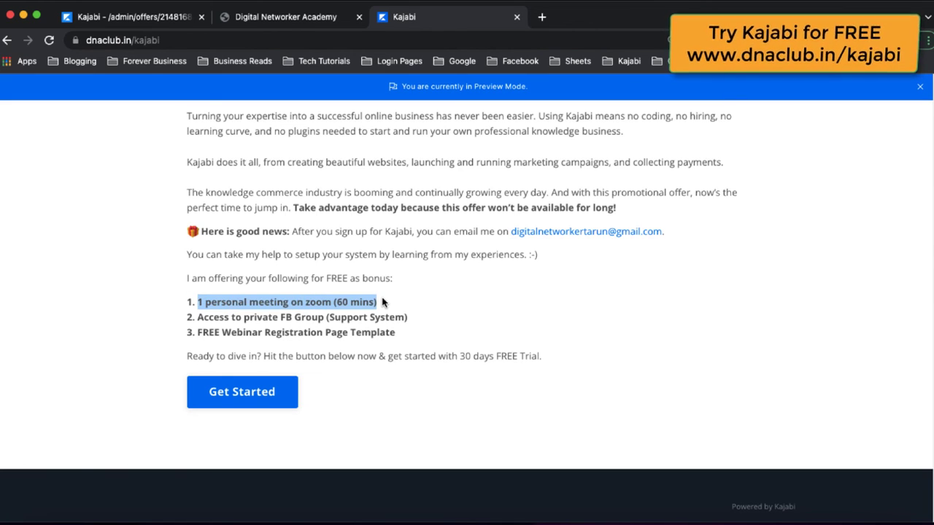
click(387, 305)
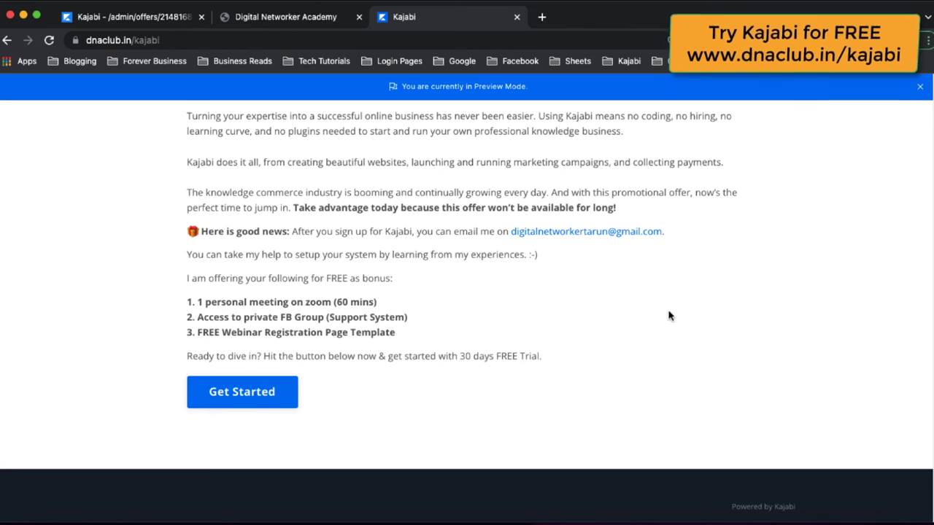
scroll(669, 315, up, 10)
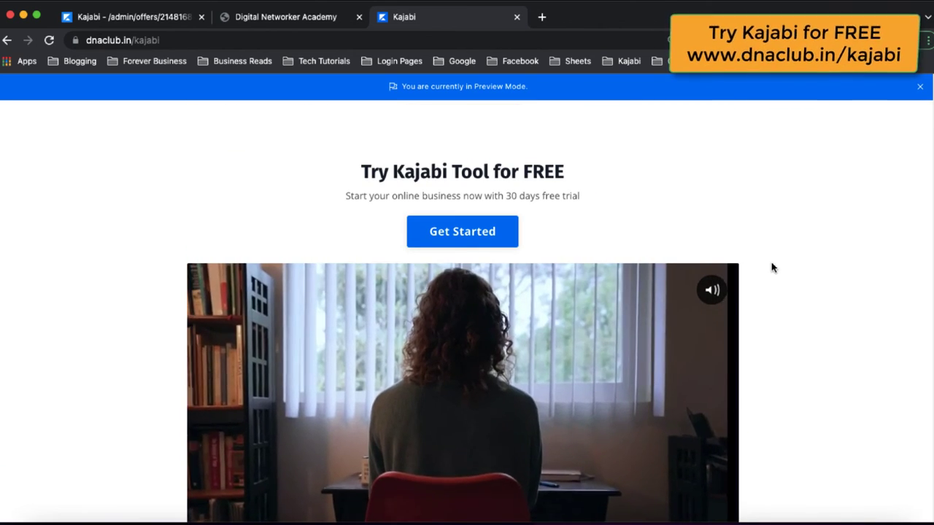
scroll(801, 256, down, 1)
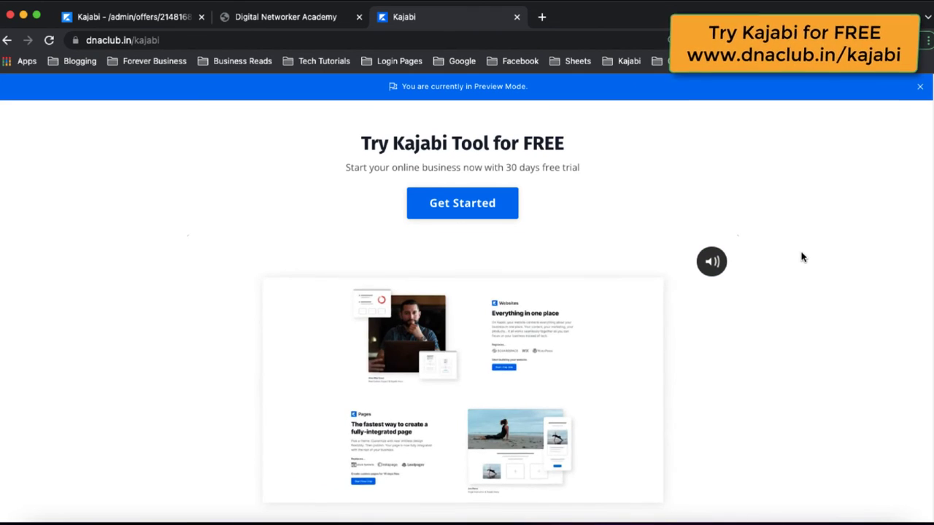
scroll(803, 257, down, 1)
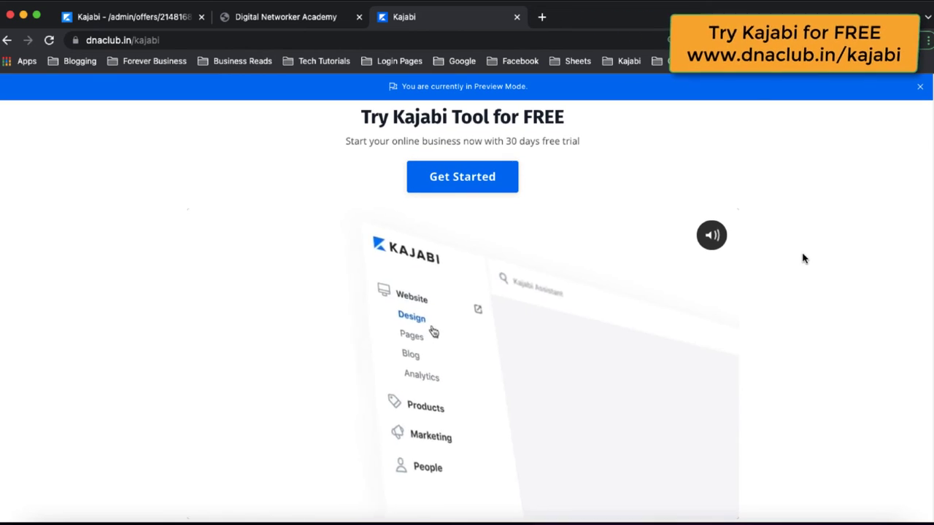
click(245, 39)
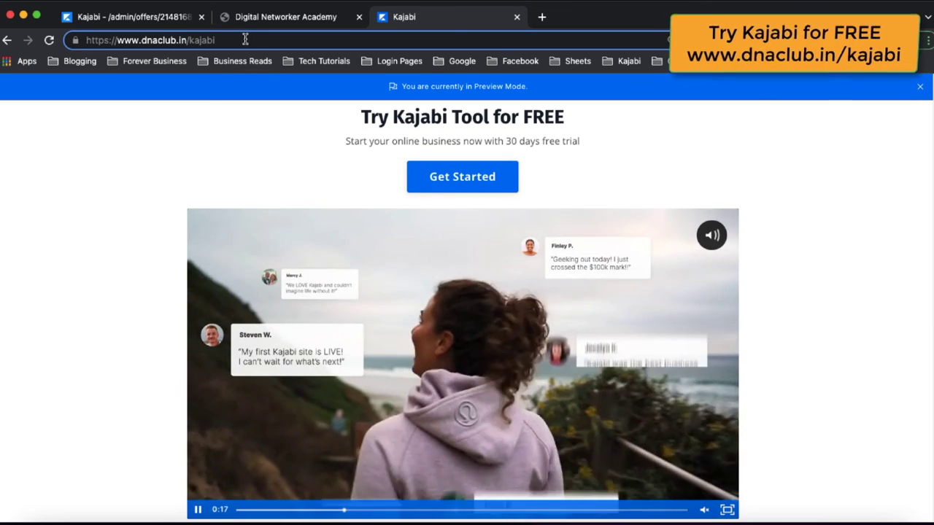
click(243, 161)
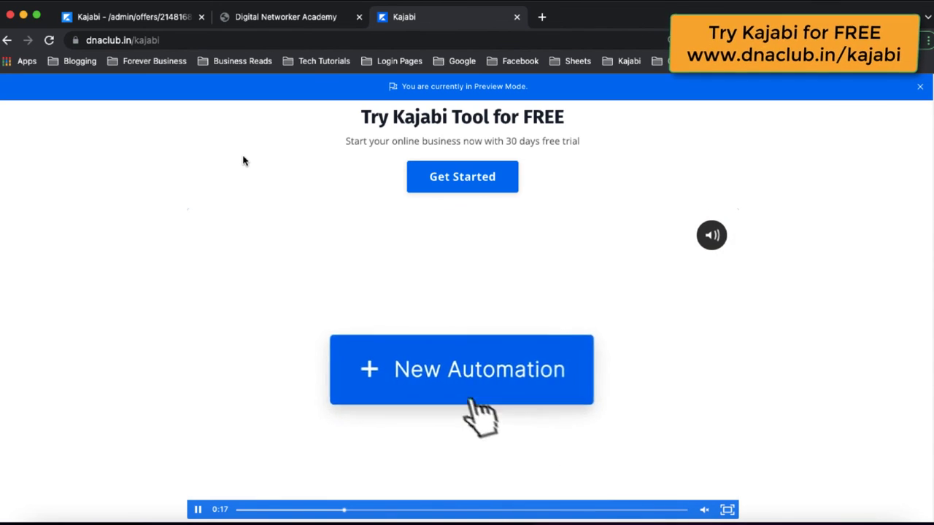
scroll(269, 209, up, 1)
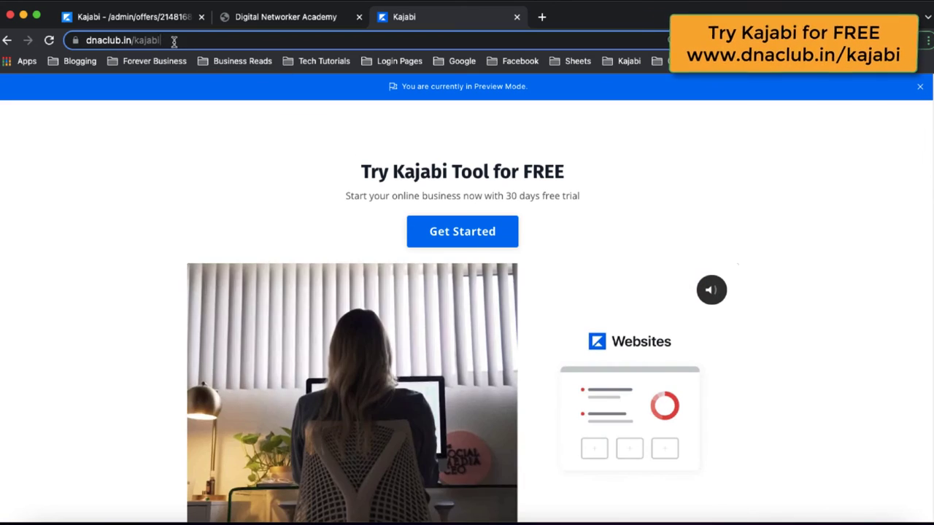
click(173, 40)
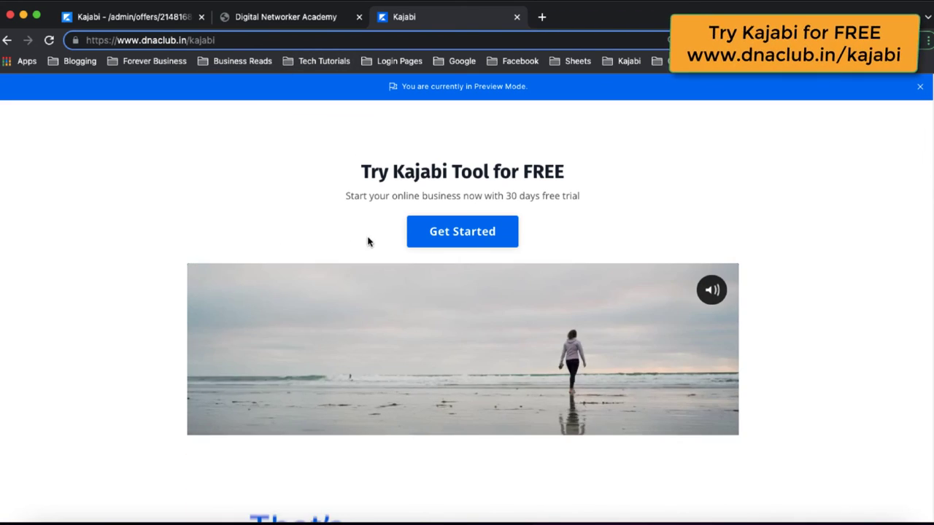